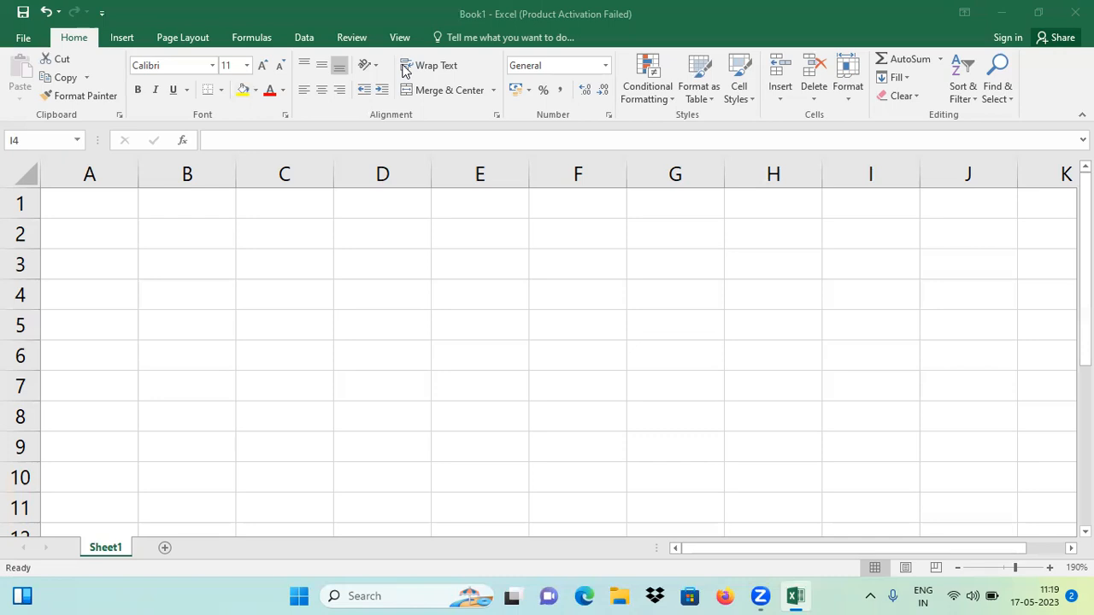
# Enter the column headings Name in cell A1 and Mark in cell B1
pyautogui.click(113, 236)
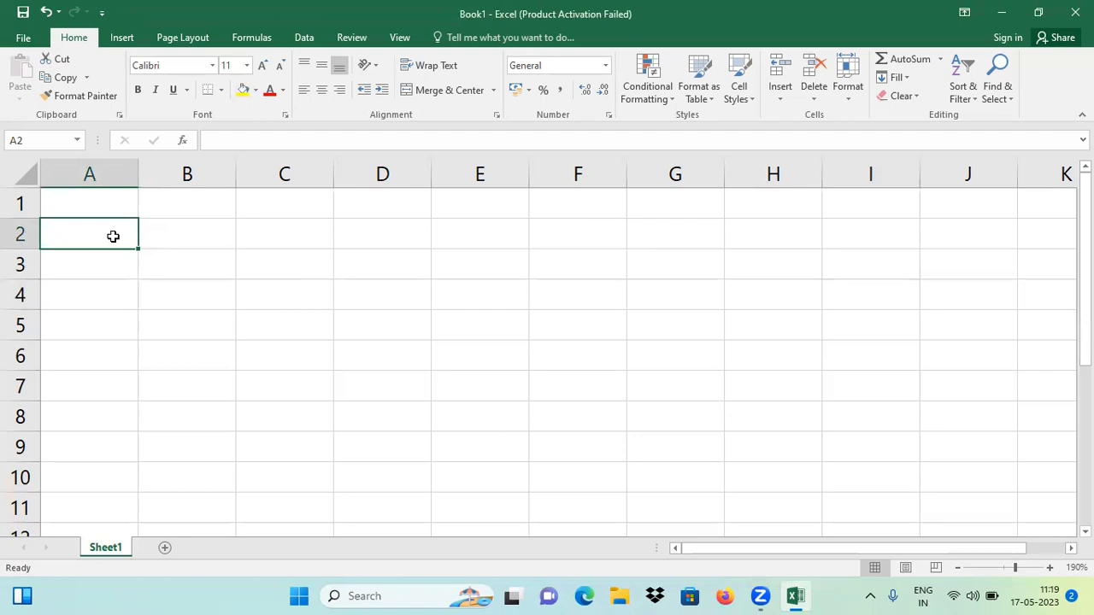
pyautogui.press('Up')
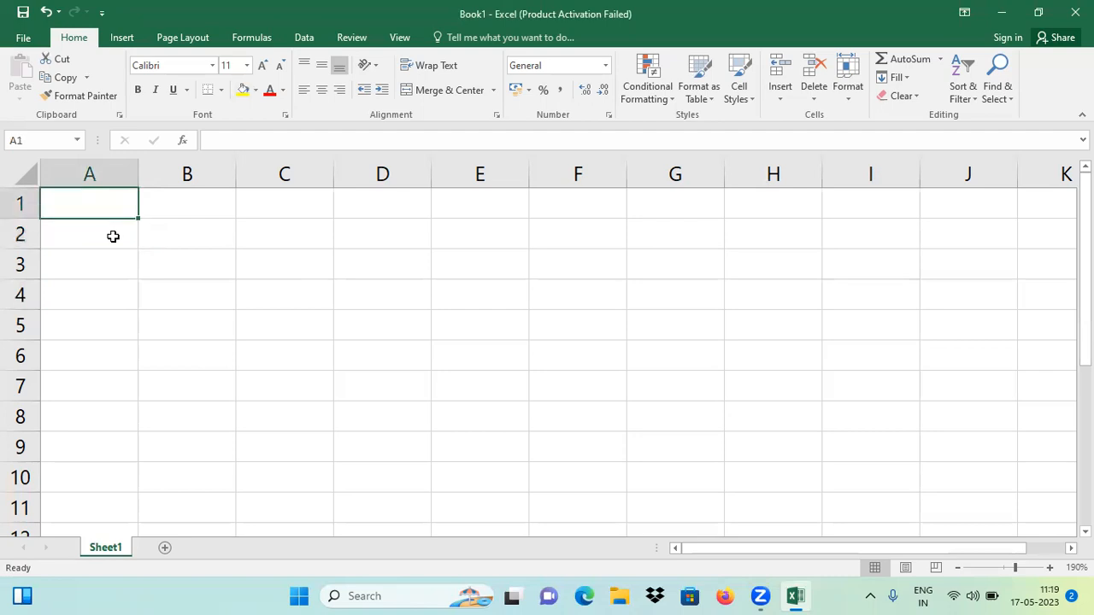
pyautogui.write('Name')
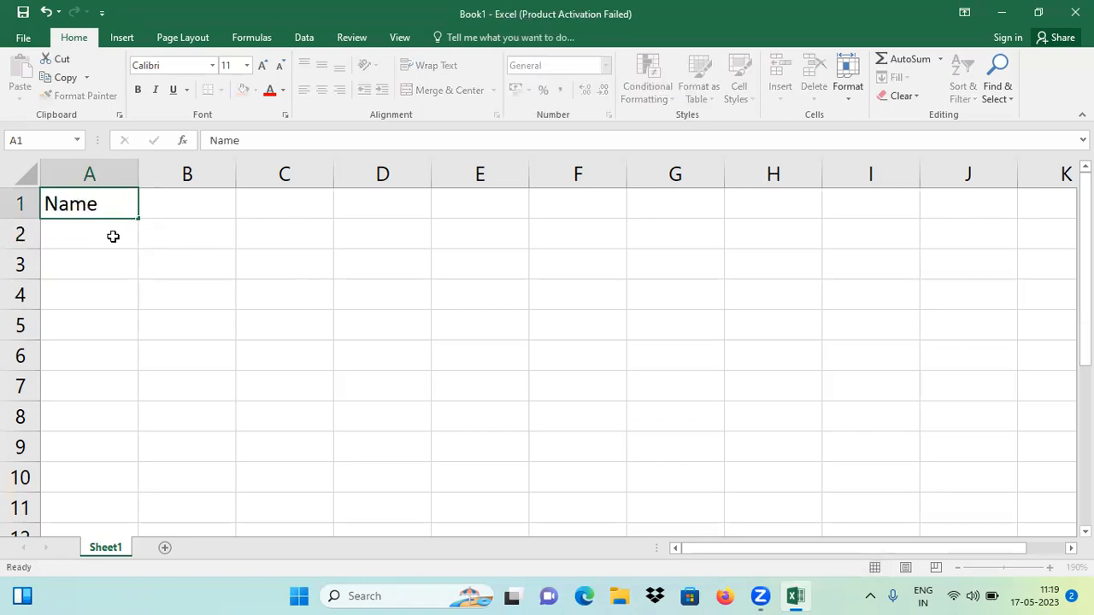
pyautogui.press('Tab')
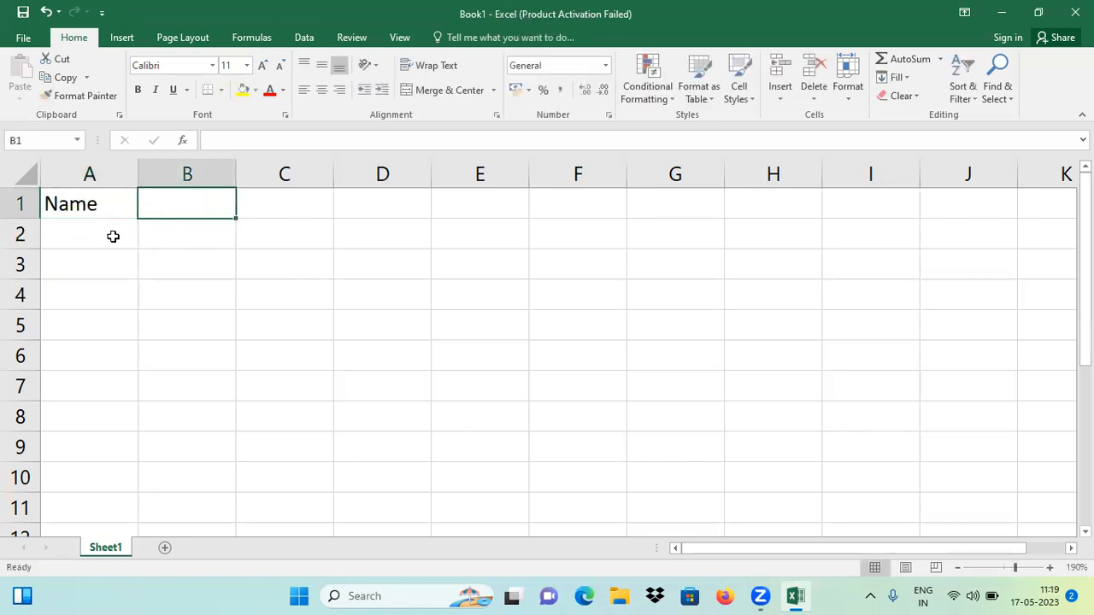
pyautogui.write('Mark')
# Fill cells A2 to A5 under Name with abc, pqr, mno and ape
pyautogui.click(113, 236)
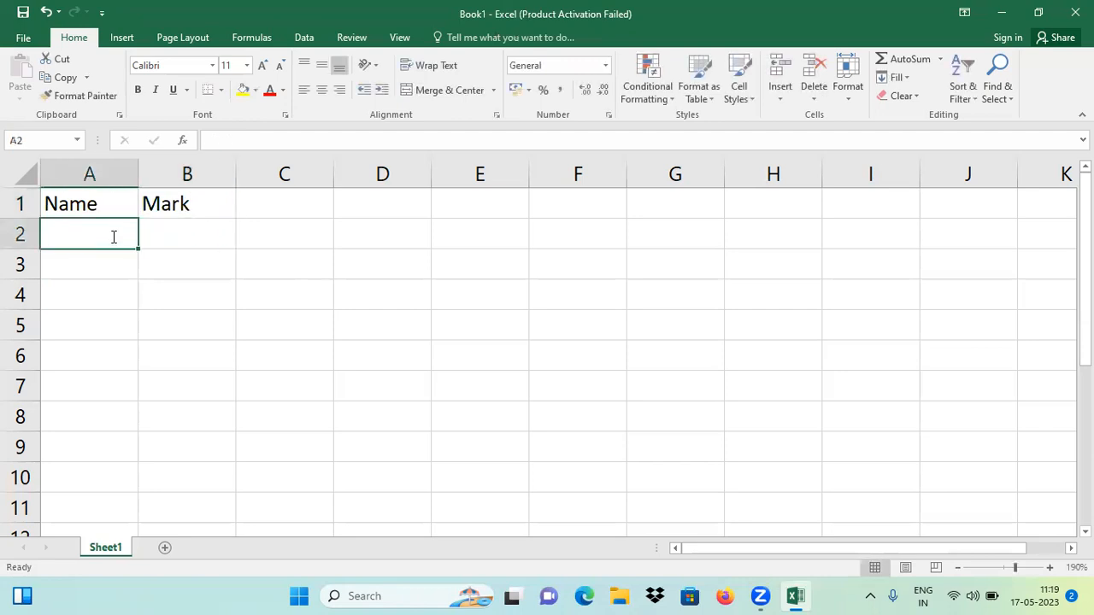
pyautogui.write('abc')
pyautogui.press('Return')
pyautogui.write('pqr')
pyautogui.press('Return')
pyautogui.write('mno')
pyautogui.press('Return')
pyautogui.write('ape')
# Fill cells B2 to B5 under Mark with 56, 54, 34 and 87
pyautogui.press('Tab')
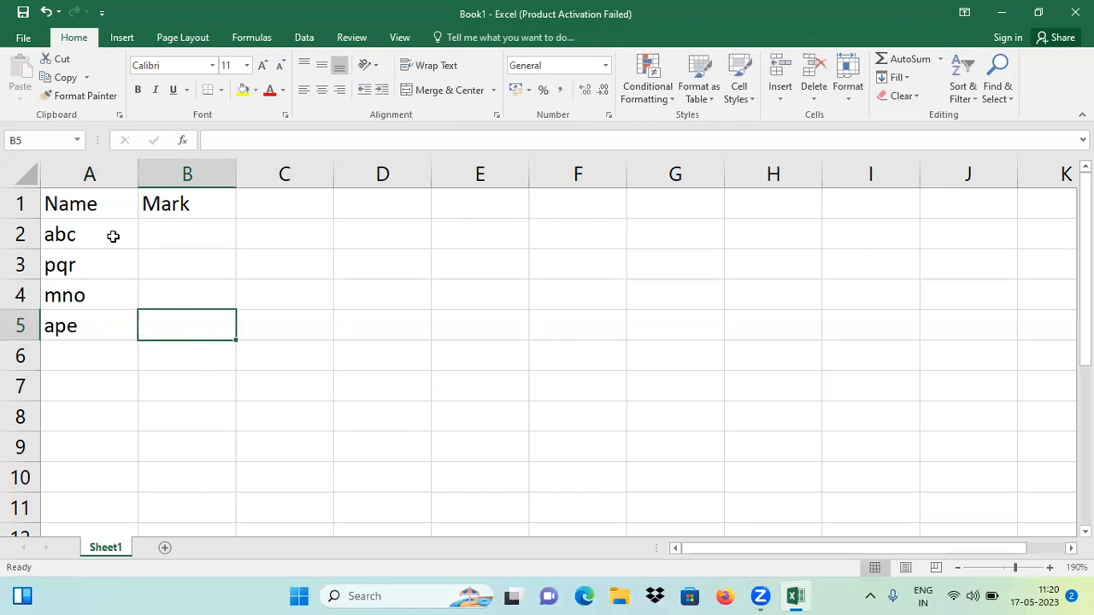
pyautogui.press('Up')
pyautogui.press('Up')
pyautogui.press('Up')
pyautogui.write('5')
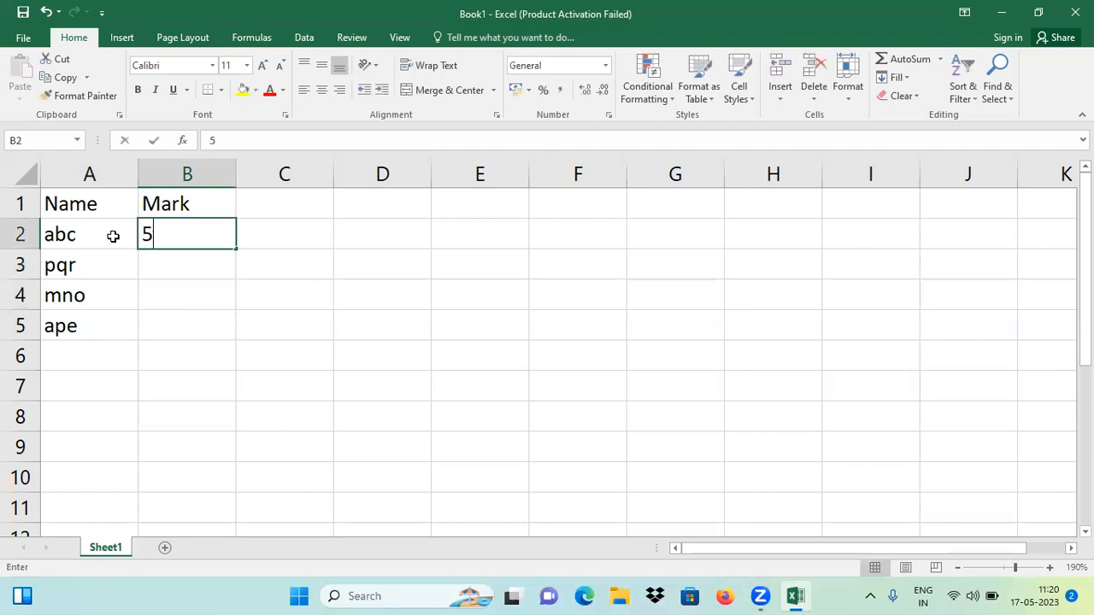
pyautogui.write('6')
pyautogui.press('Return')
pyautogui.write('54')
pyautogui.press('Return')
pyautogui.write('34')
pyautogui.press('Return')
pyautogui.write('87')
pyautogui.press('Return')
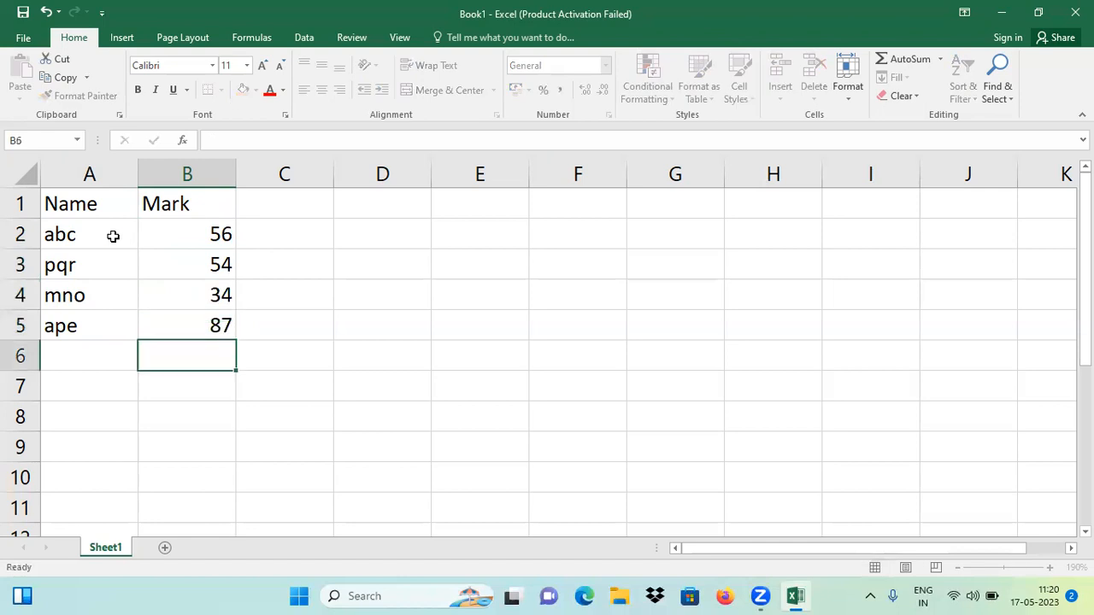
# Make the headings in A1:B1 bold and center them horizontally and vertically
pyautogui.press('Up')
pyautogui.press('Up')
pyautogui.press('Up')
pyautogui.press('Up')
pyautogui.press('Up')
pyautogui.press('Left')
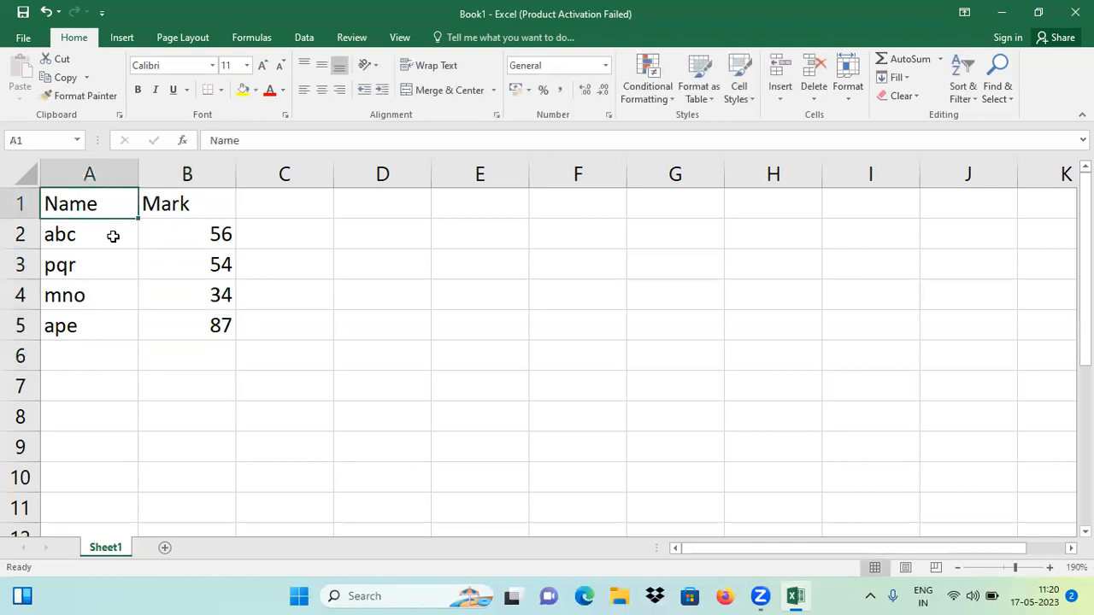
pyautogui.hotkey('shift', 'Right')
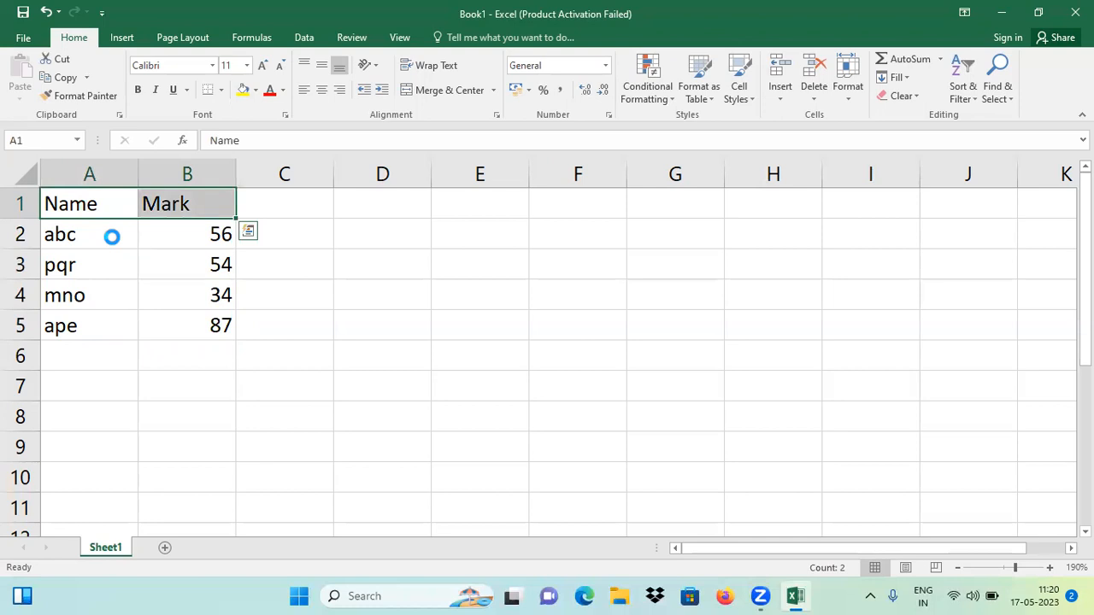
pyautogui.hotkey('ctrl', 'b')
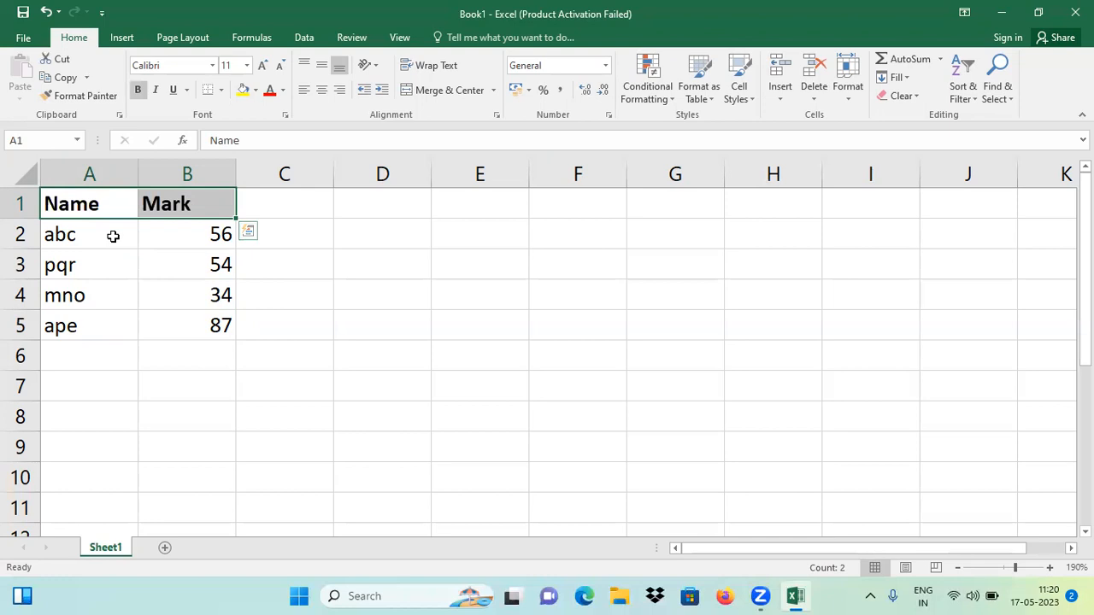
pyautogui.click(321, 90)
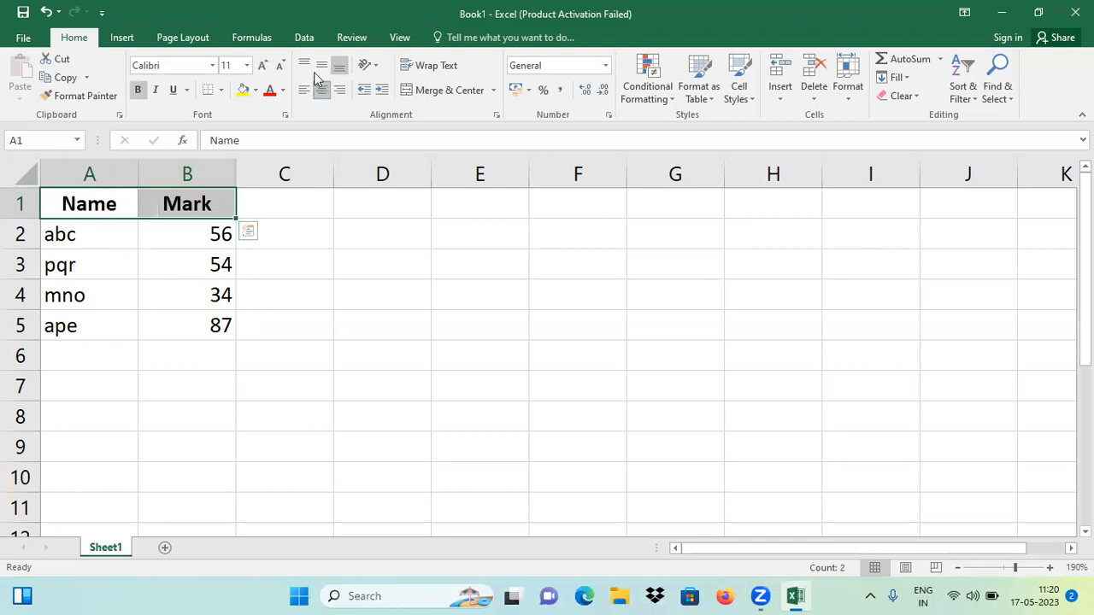
pyautogui.click(318, 68)
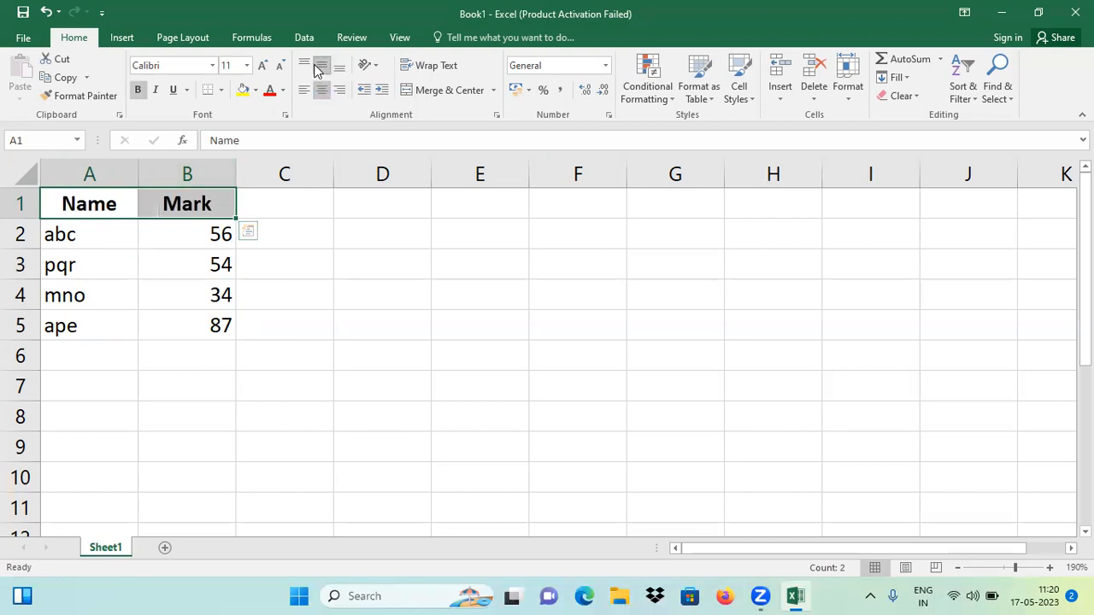
# Center the names and marks in A2:B5 horizontally
pyautogui.click(90, 246)
pyautogui.hotkey('shift', 'Right')
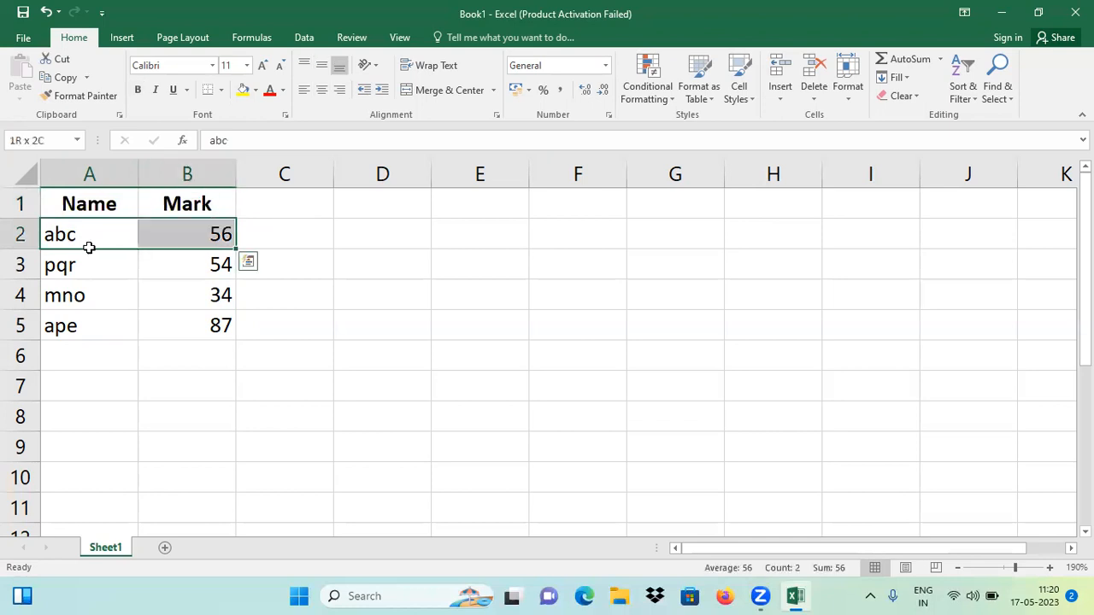
pyautogui.hotkey('shift', 'Down')
pyautogui.hotkey('shift', 'Down')
pyautogui.hotkey('shift', 'Down')
pyautogui.click(321, 91)
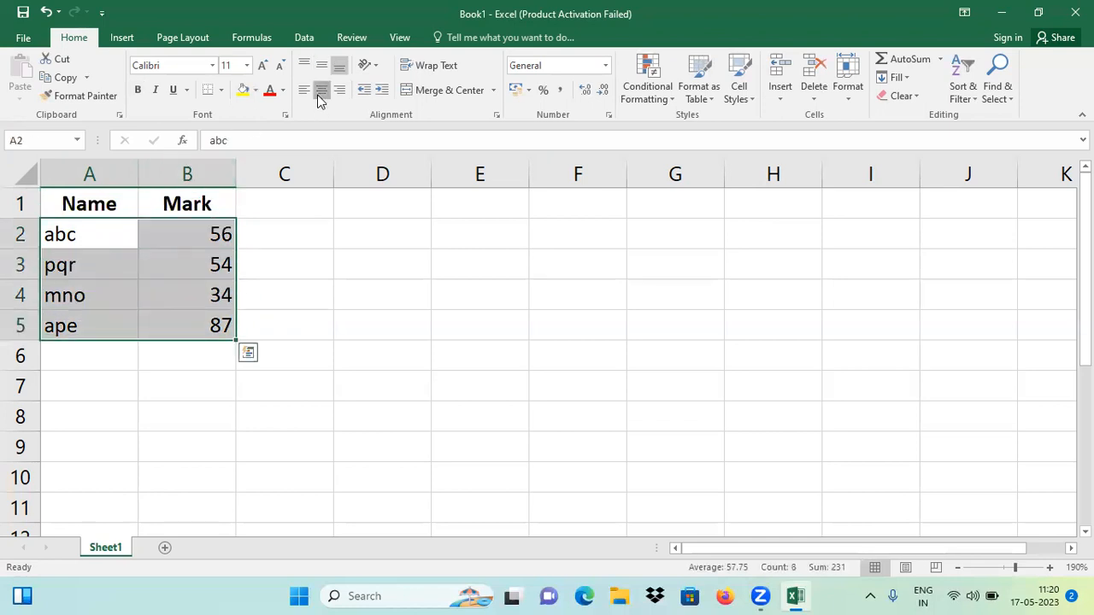
pyautogui.click(323, 205)
# Apply All Borders to the whole table in A1:B5
pyautogui.moveTo(92, 203); pyautogui.dragTo(188, 326)
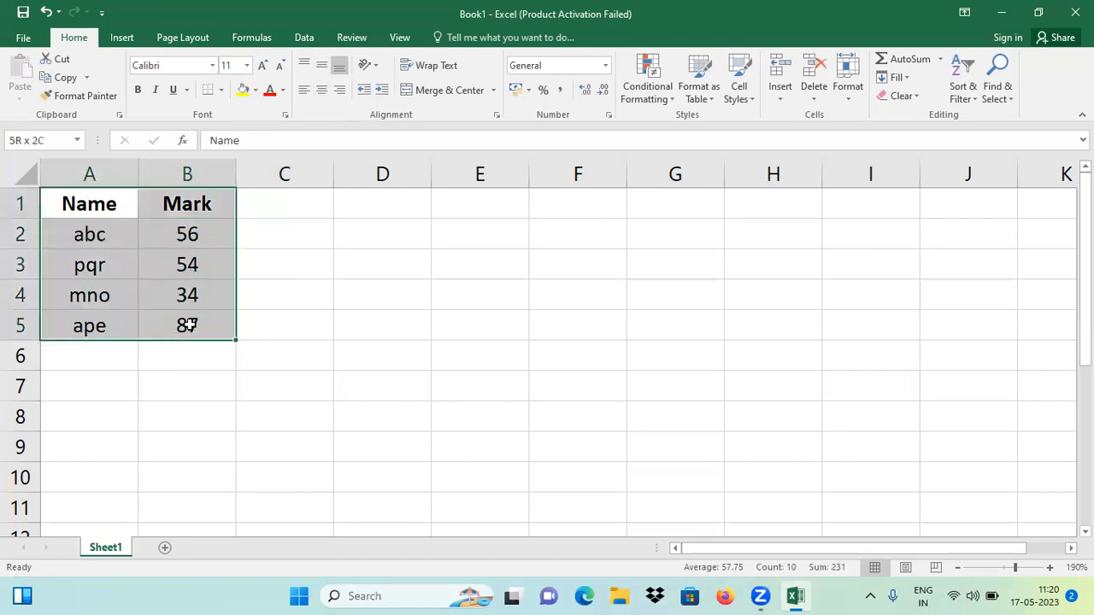
pyautogui.click(220, 90)
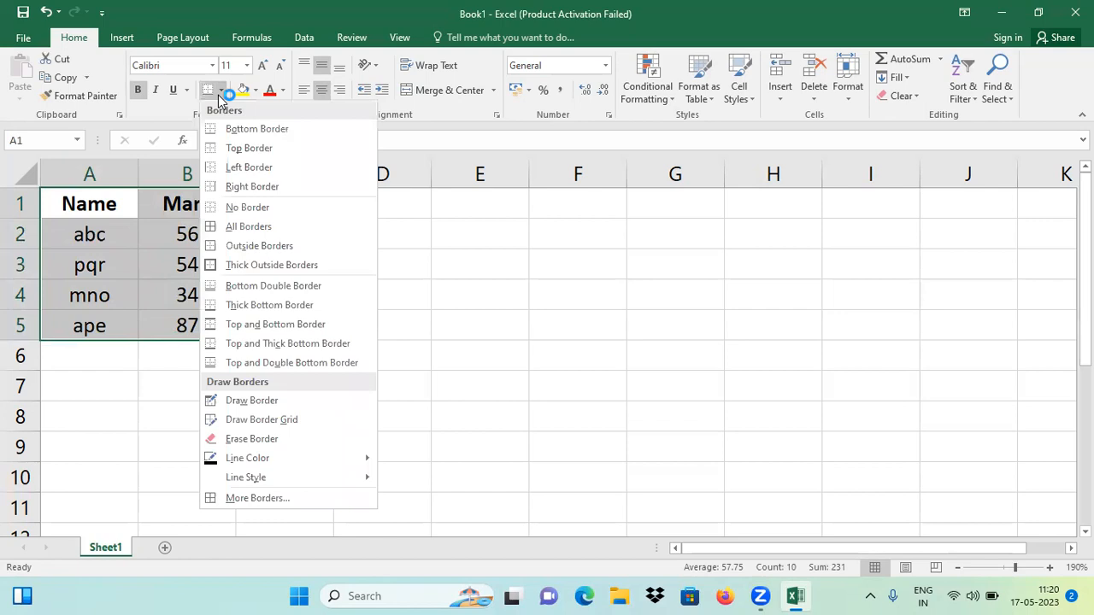
pyautogui.click(243, 226)
pyautogui.click(298, 264)
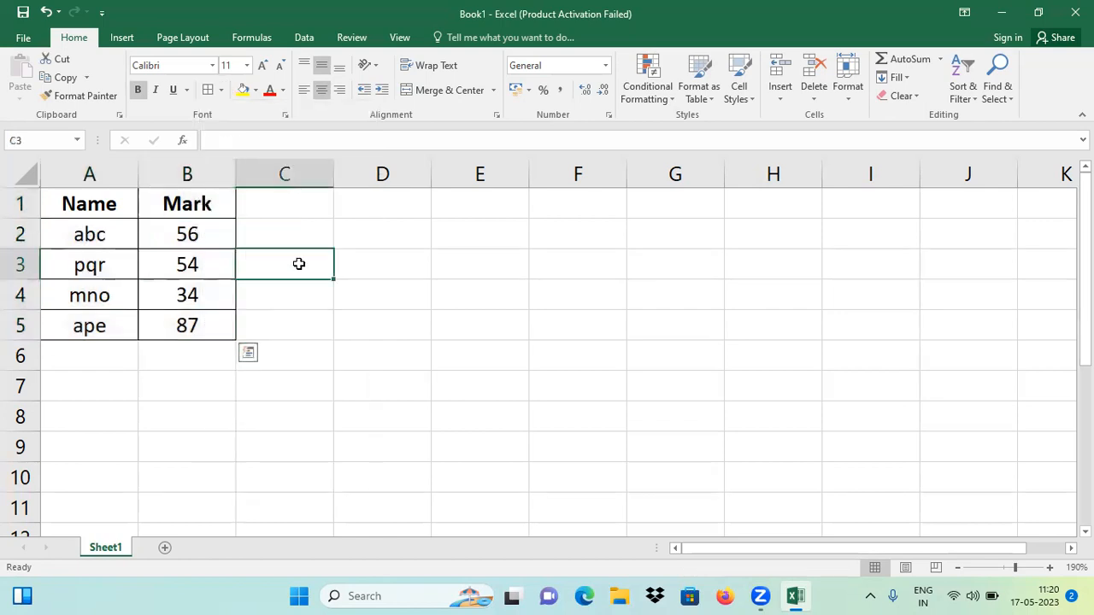
pyautogui.click(81, 211)
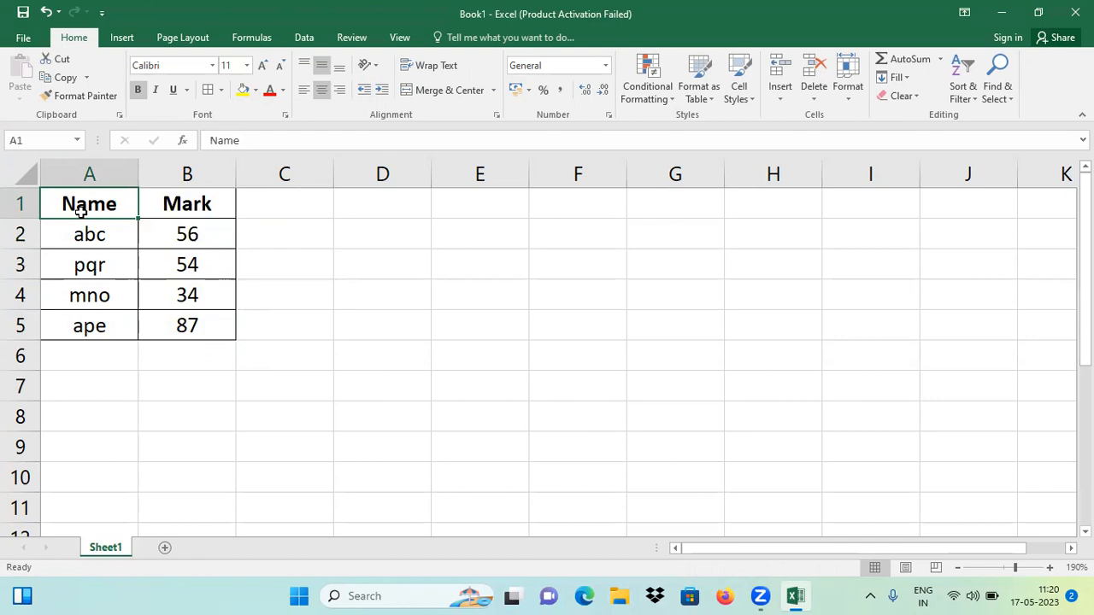
pyautogui.click(443, 344)
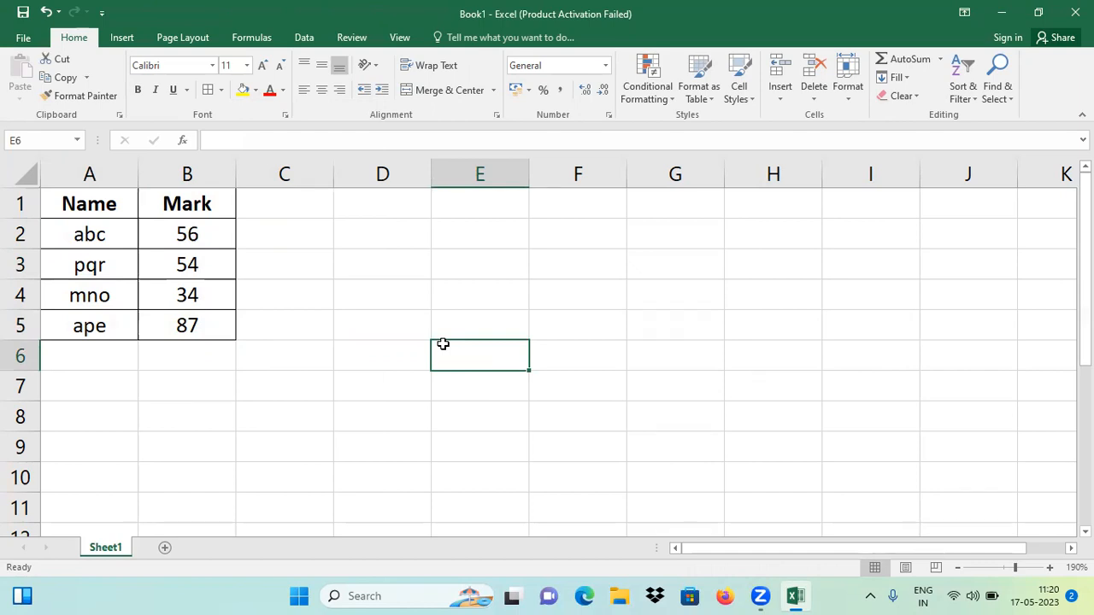
pyautogui.click(109, 195)
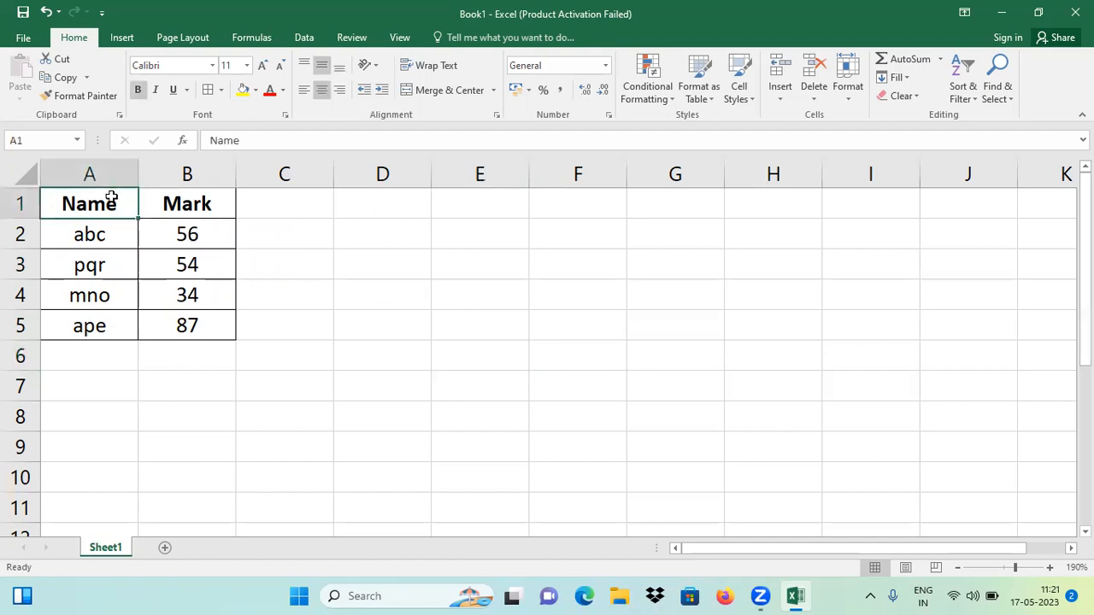
pyautogui.click(305, 259)
# Insert a 3-D Clustered Column chart from the Name and Mark data in A1:B5
pyautogui.click(135, 211)
pyautogui.moveTo(134, 211); pyautogui.dragTo(176, 322)
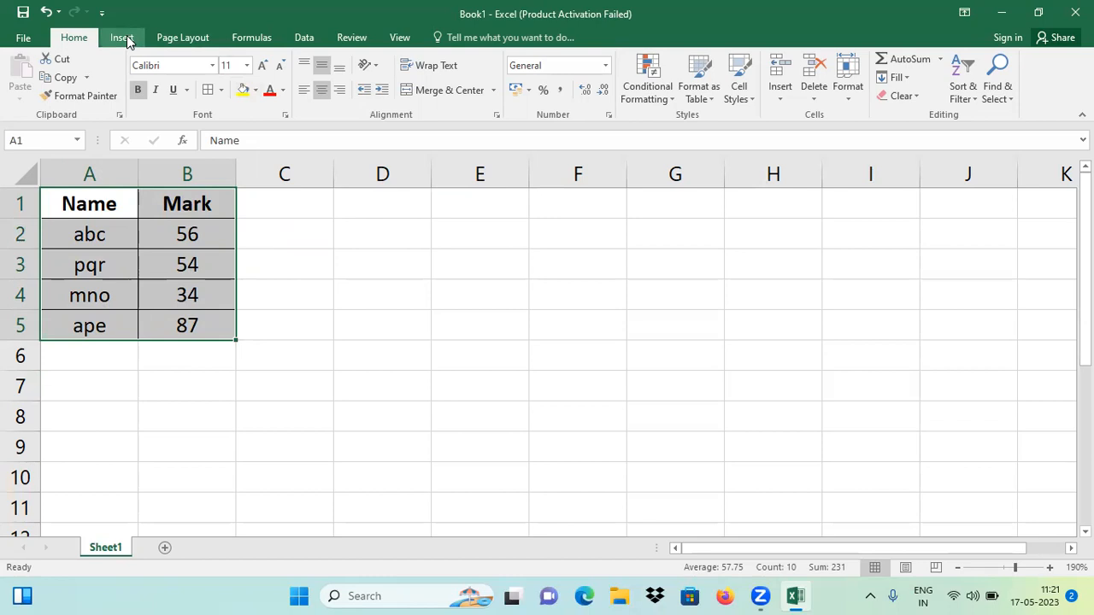
pyautogui.click(122, 38)
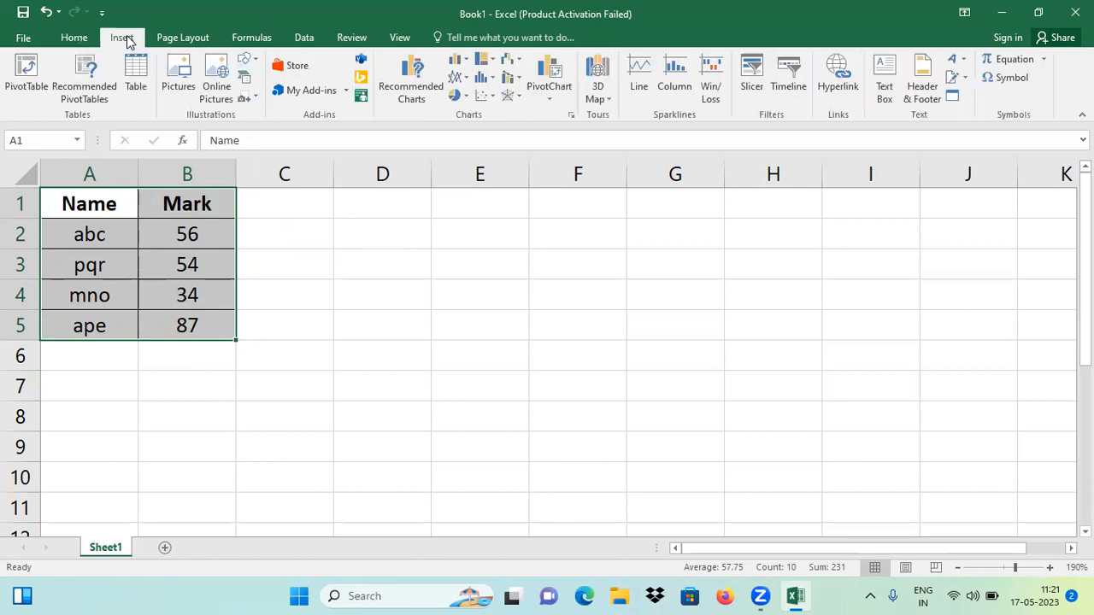
pyautogui.click(464, 65)
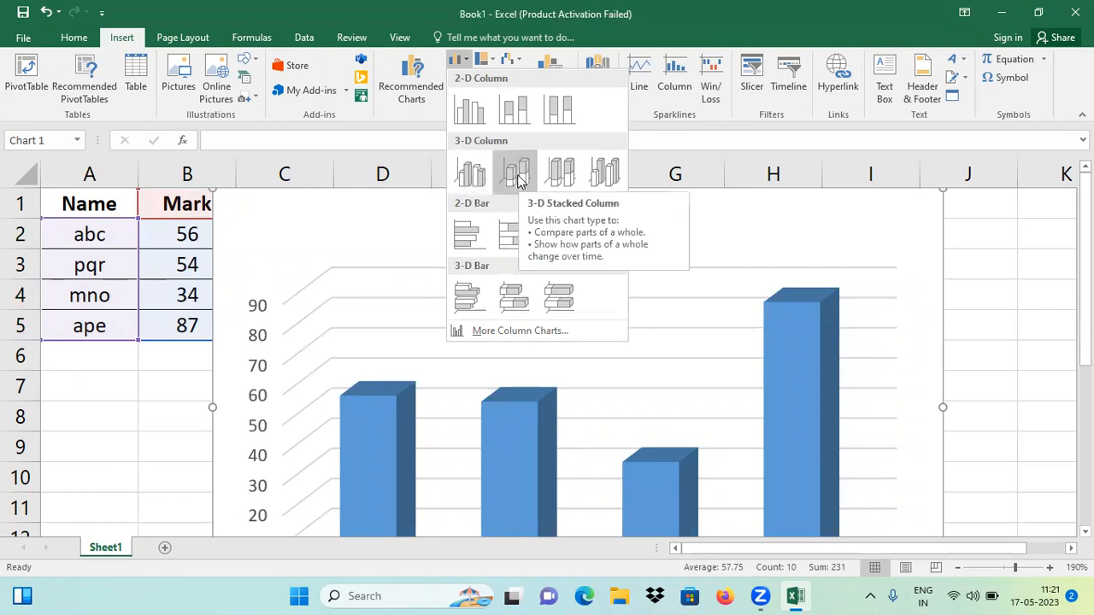
pyautogui.click(466, 178)
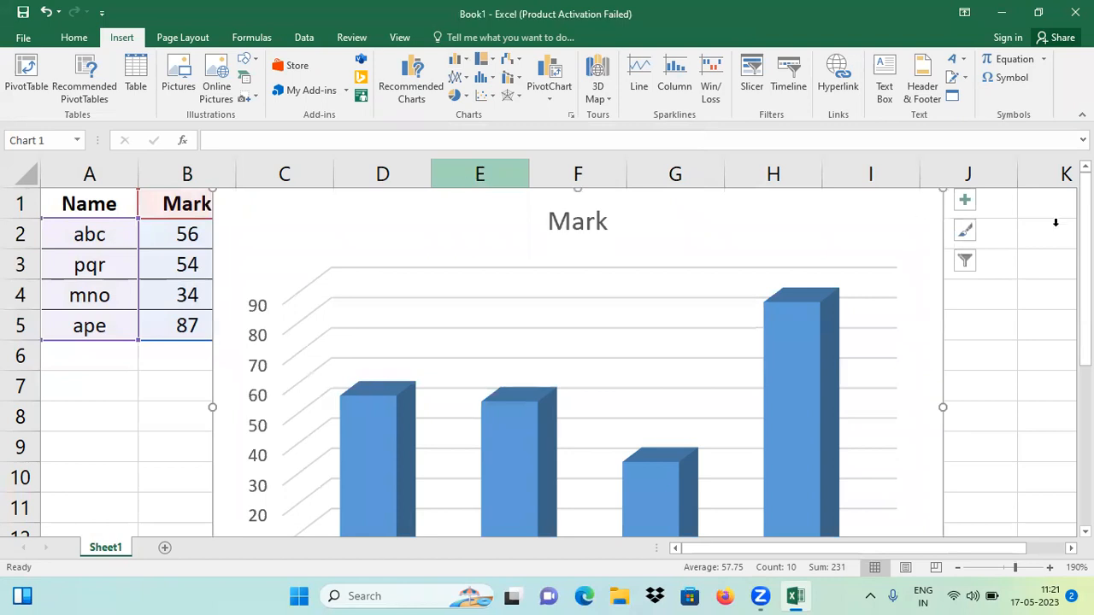
# Move the chart clear of the data table, so that it starts in column C at about row 3
pyautogui.click(958, 568)
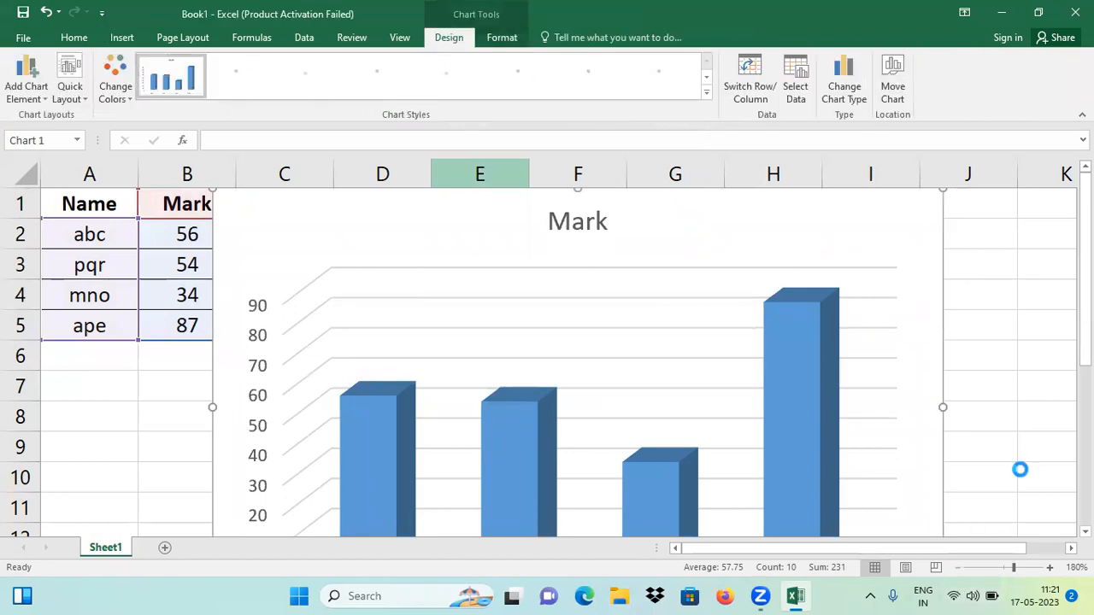
pyautogui.click(959, 567)
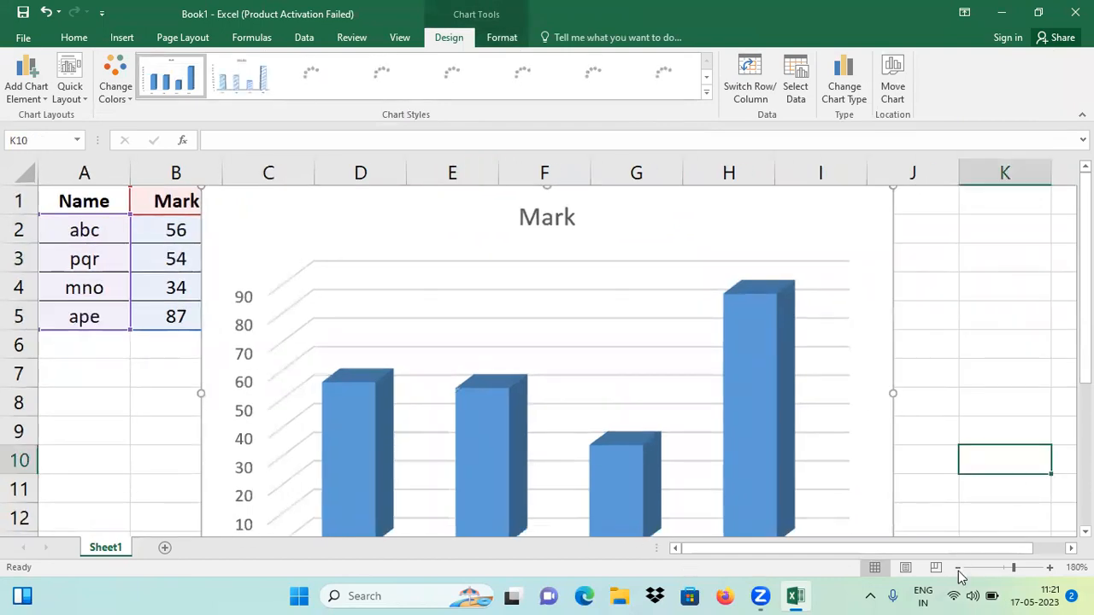
pyautogui.click(958, 568)
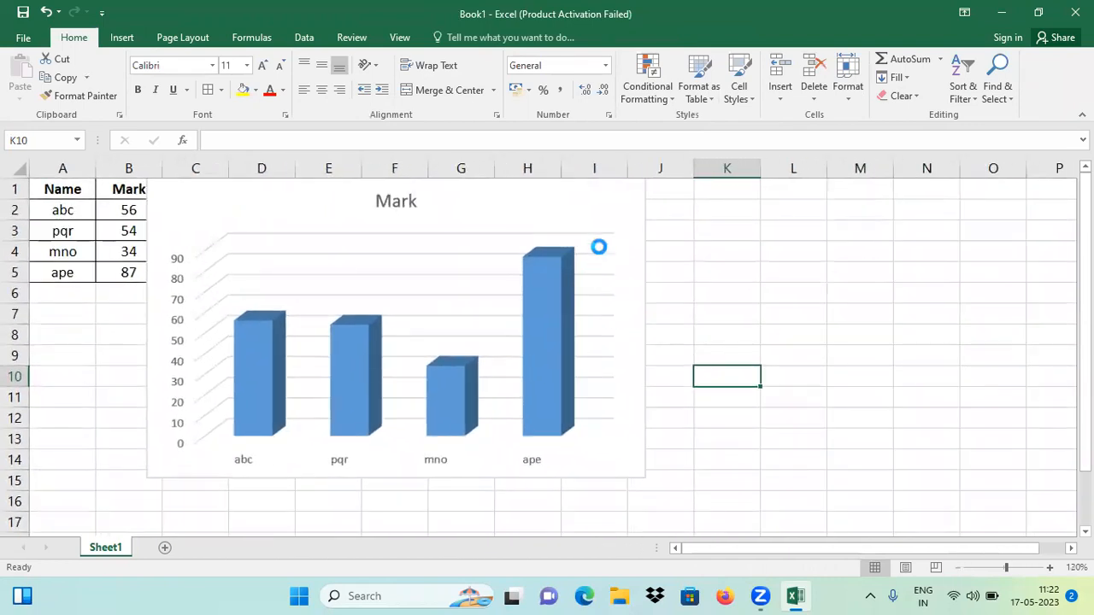
pyautogui.scroll(-4, 501, 200)
pyautogui.scroll(-1, 425, 190)
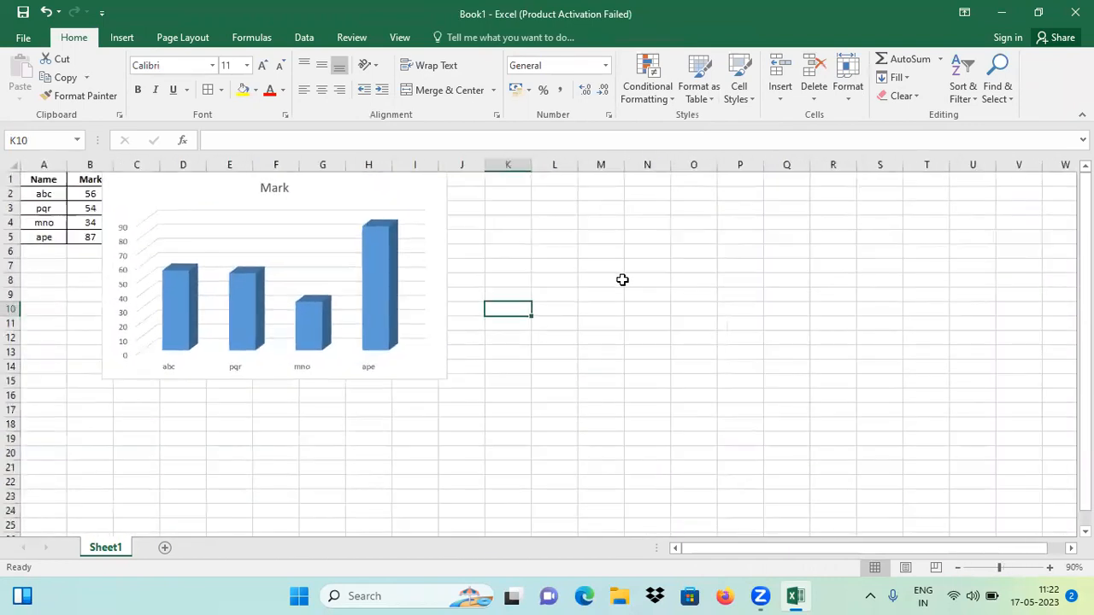
pyautogui.click(1050, 569)
pyautogui.click(1050, 569)
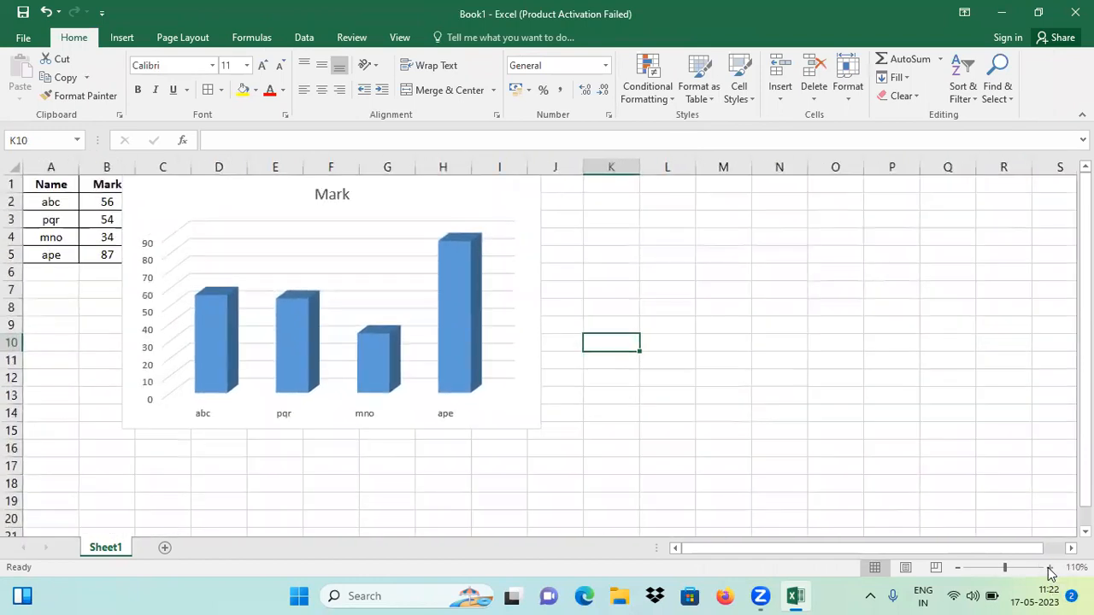
pyautogui.click(508, 211)
pyautogui.moveTo(509, 211)
pyautogui.mouseDown()
pyautogui.moveTo(557, 224)
pyautogui.moveTo(542, 220)
pyautogui.mouseUp()
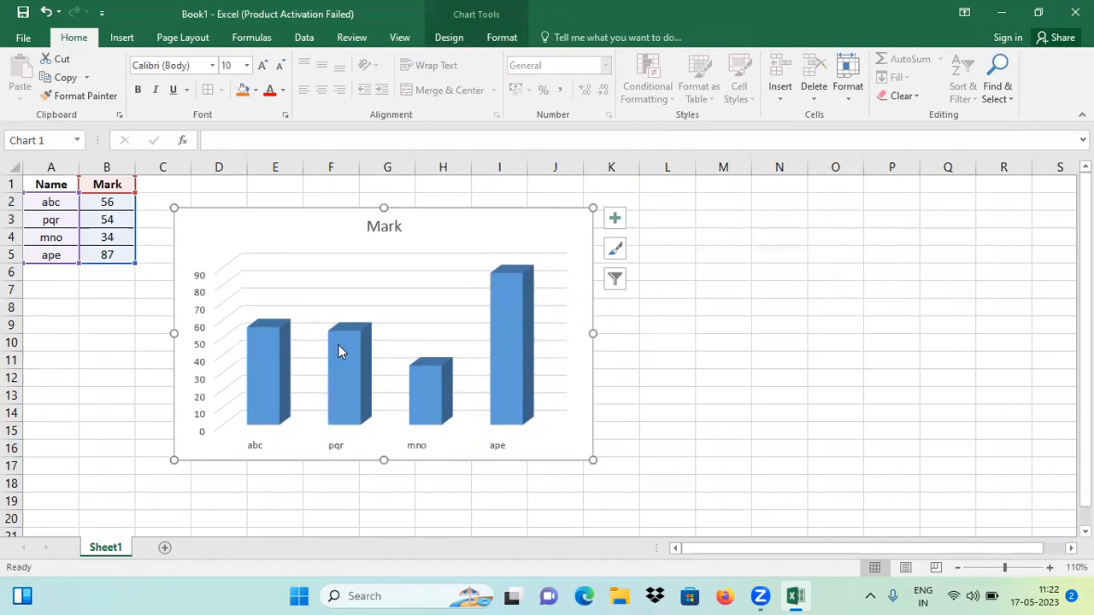
# Examine the mark values of the abc, pqr and mno columns in the chart
pyautogui.moveTo(338, 345)
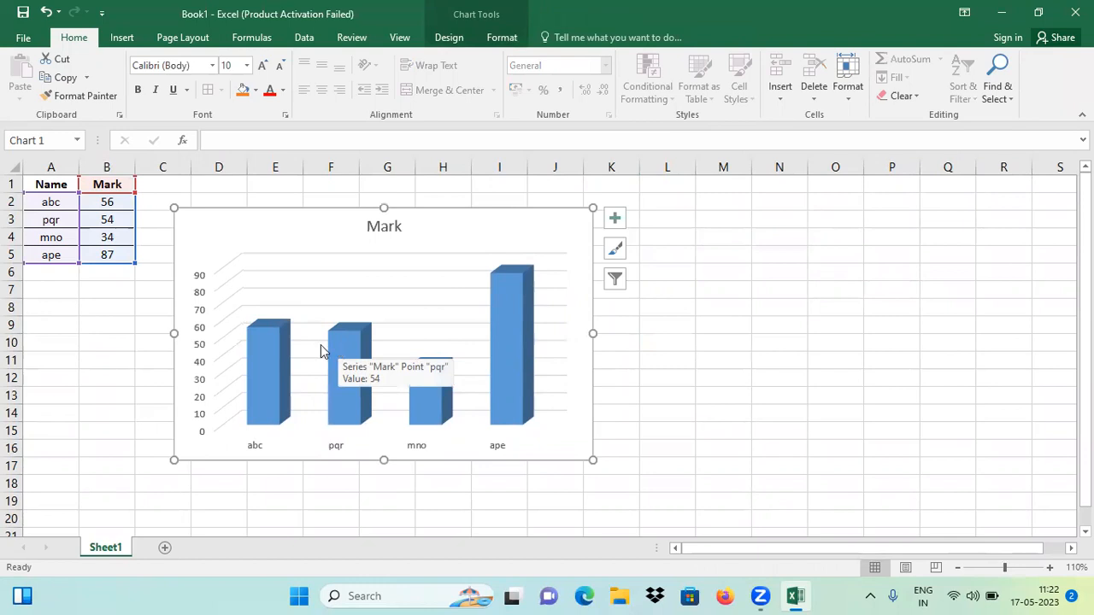
pyautogui.moveTo(268, 352)
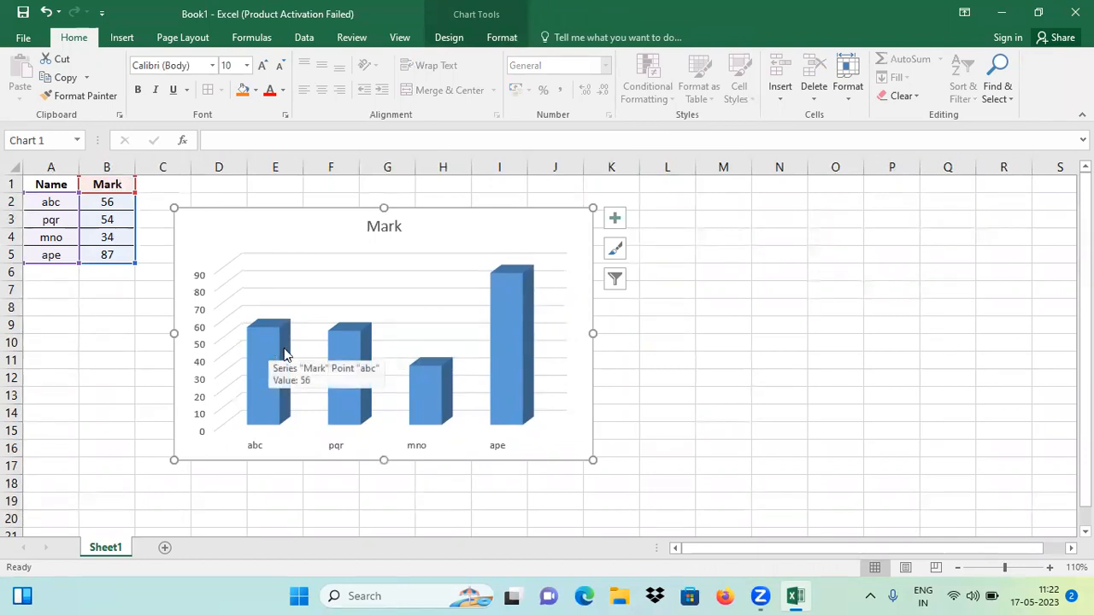
pyautogui.moveTo(337, 366)
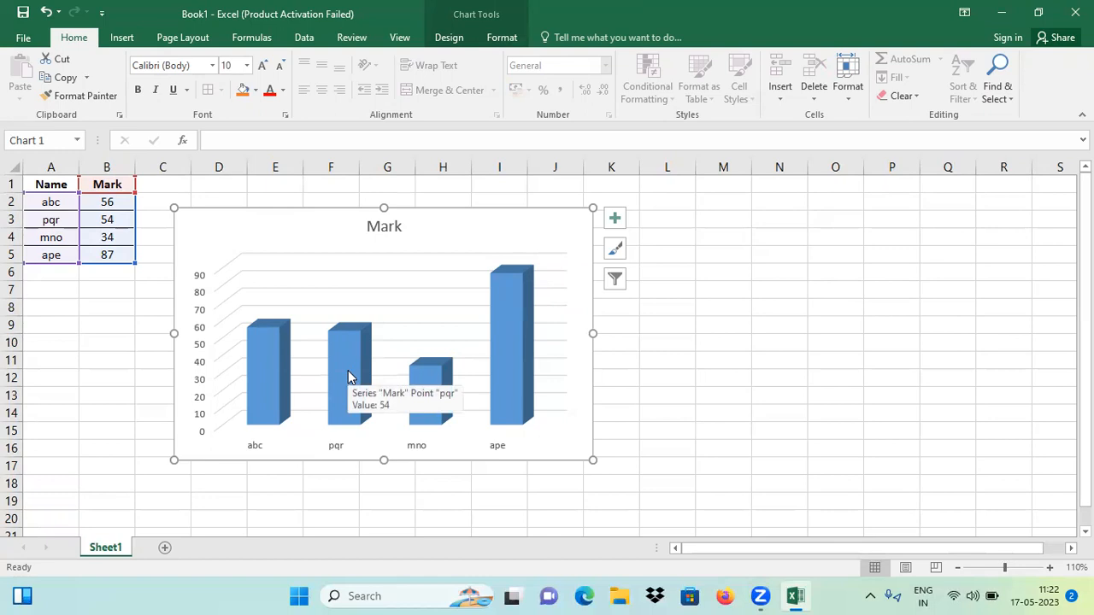
pyautogui.moveTo(419, 399)
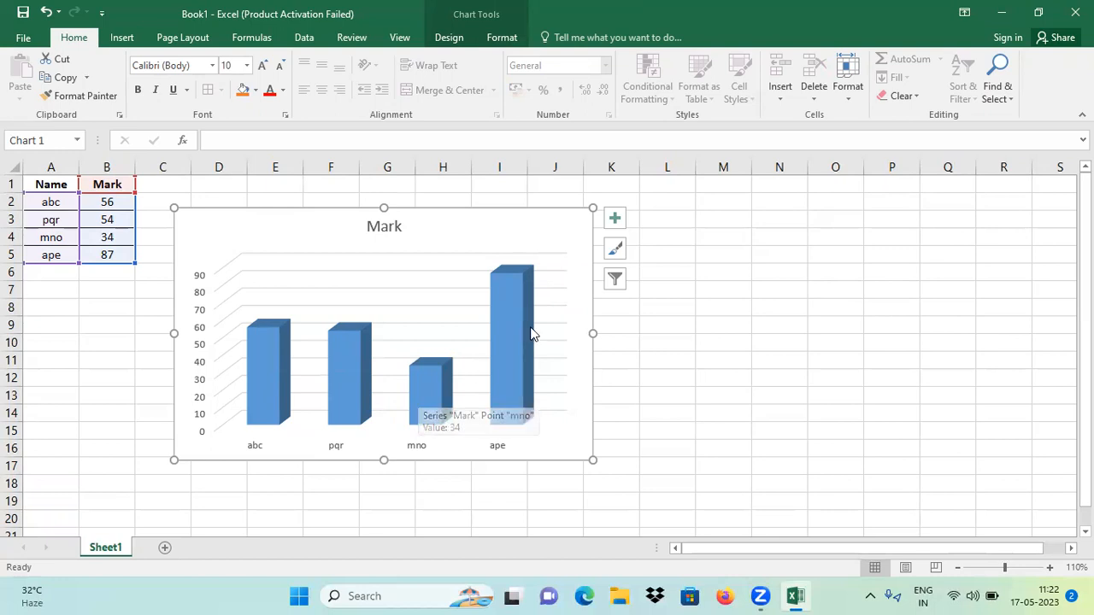
# Examine the mark value of the ape column in the chart
pyautogui.moveTo(513, 333)
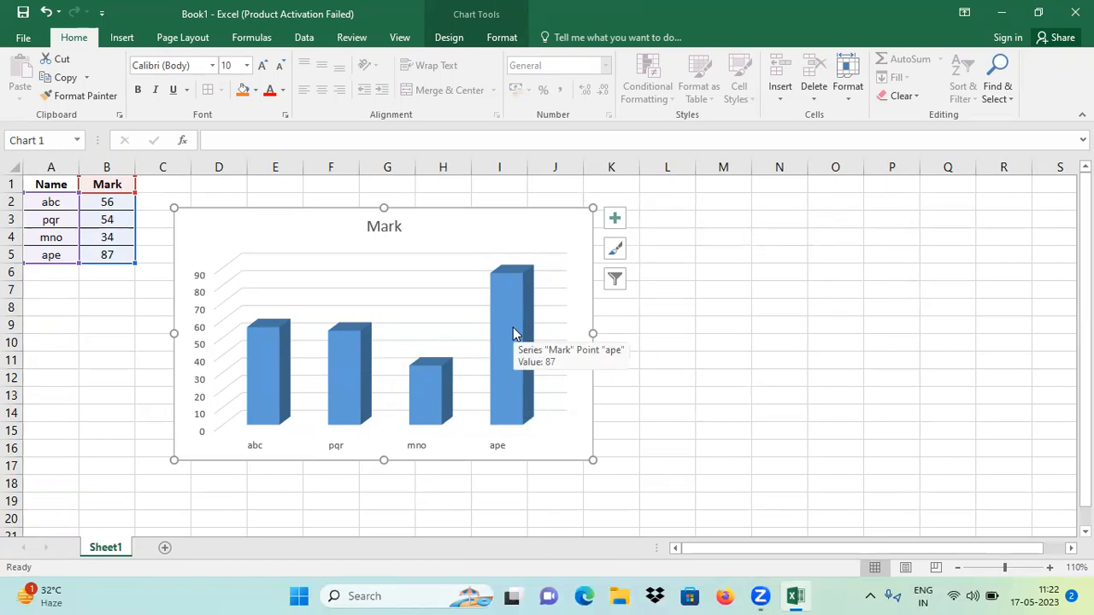
pyautogui.click(260, 353)
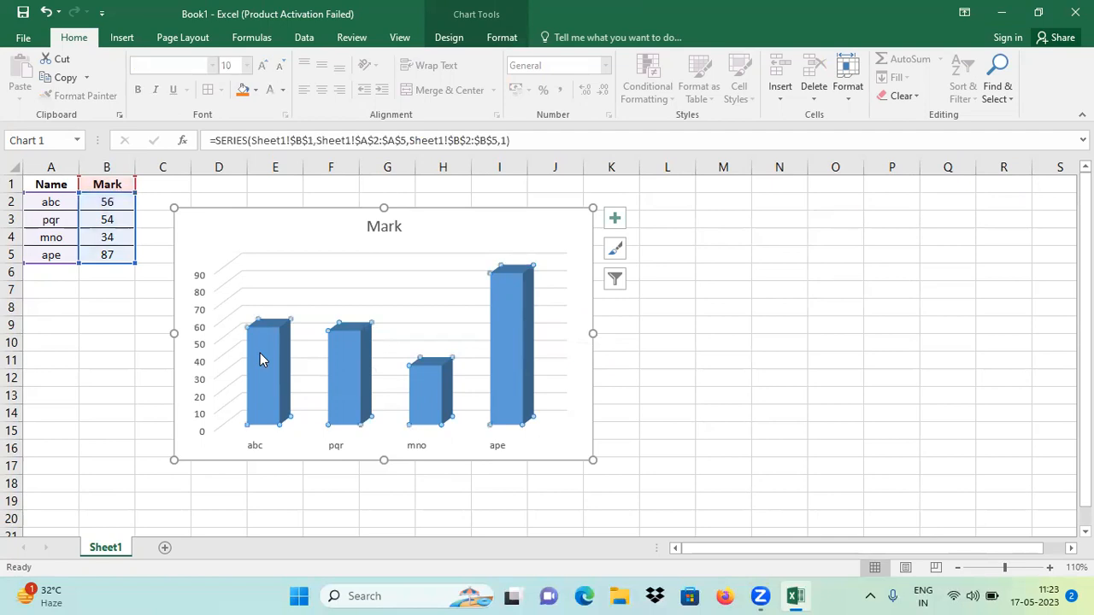
pyautogui.click(758, 350)
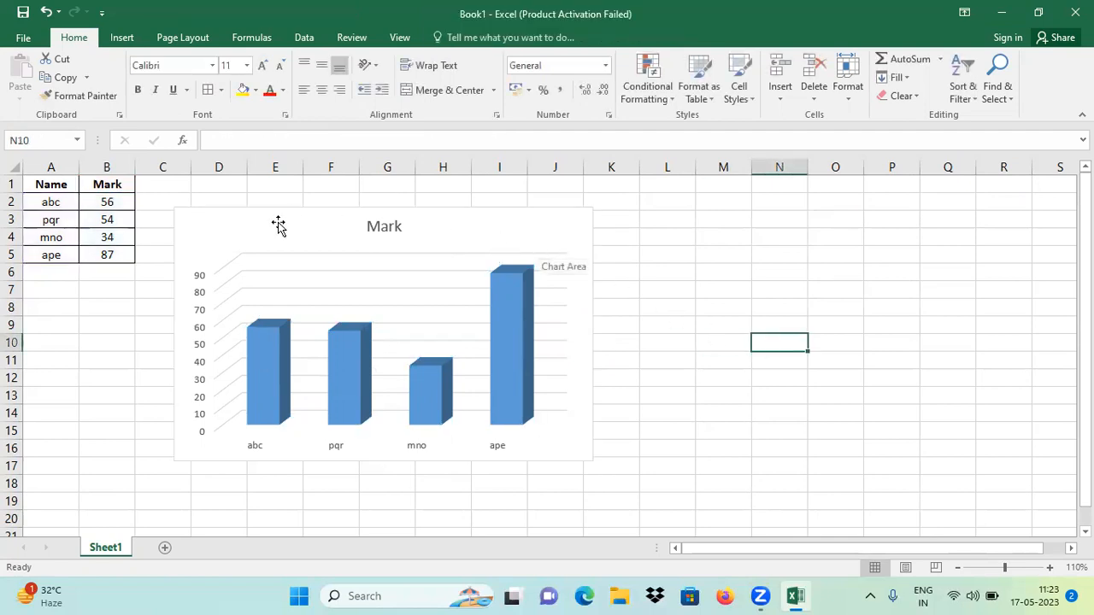
# Fill all columns of the Mark series with the standard Red color
pyautogui.click(188, 231)
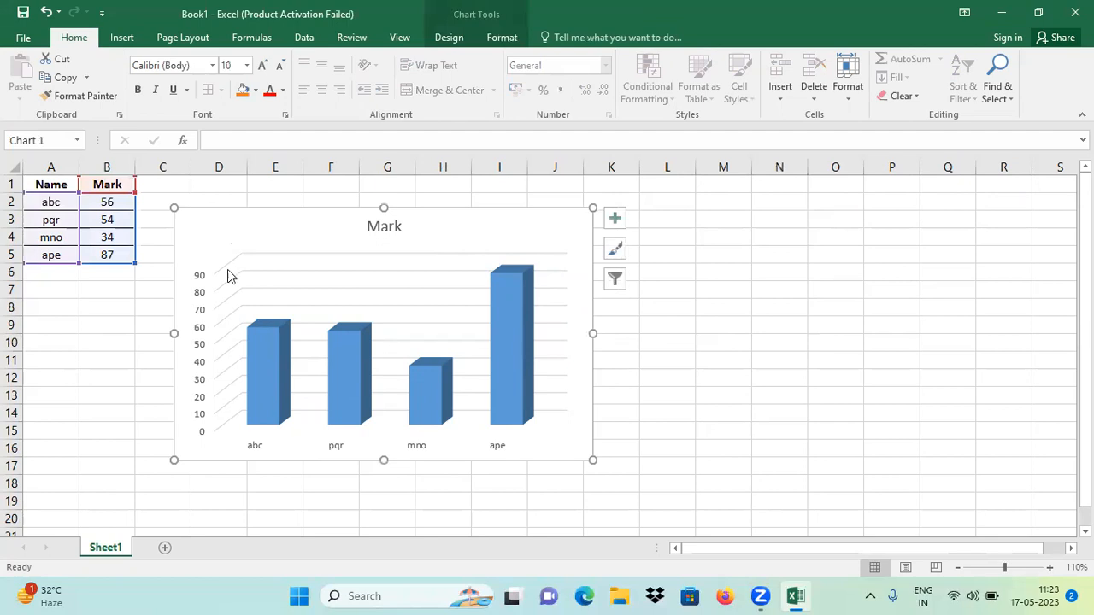
pyautogui.moveTo(265, 380)
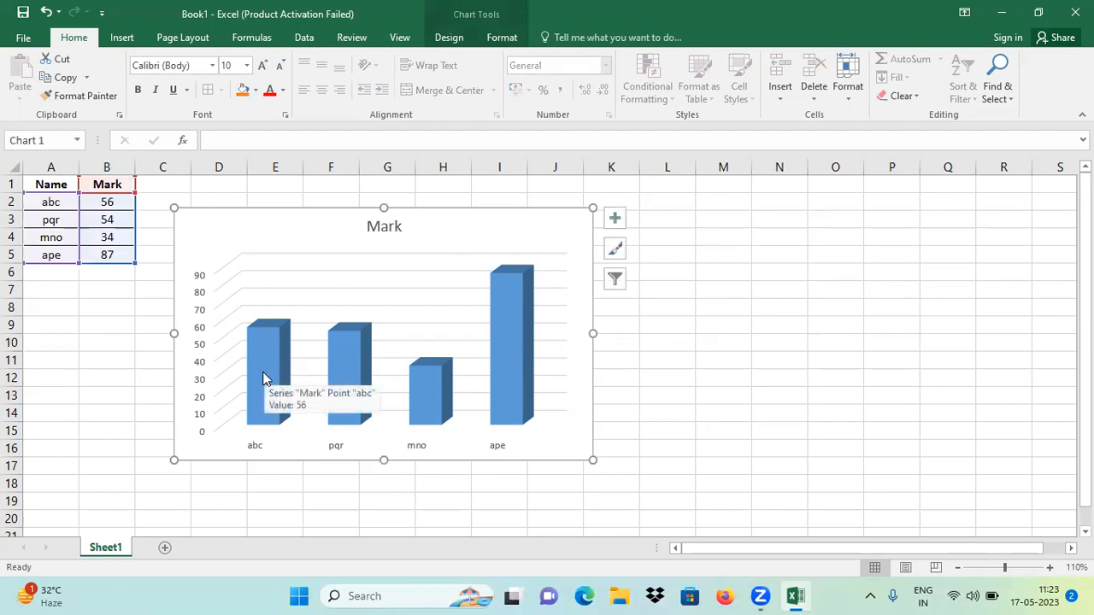
pyautogui.click(264, 379)
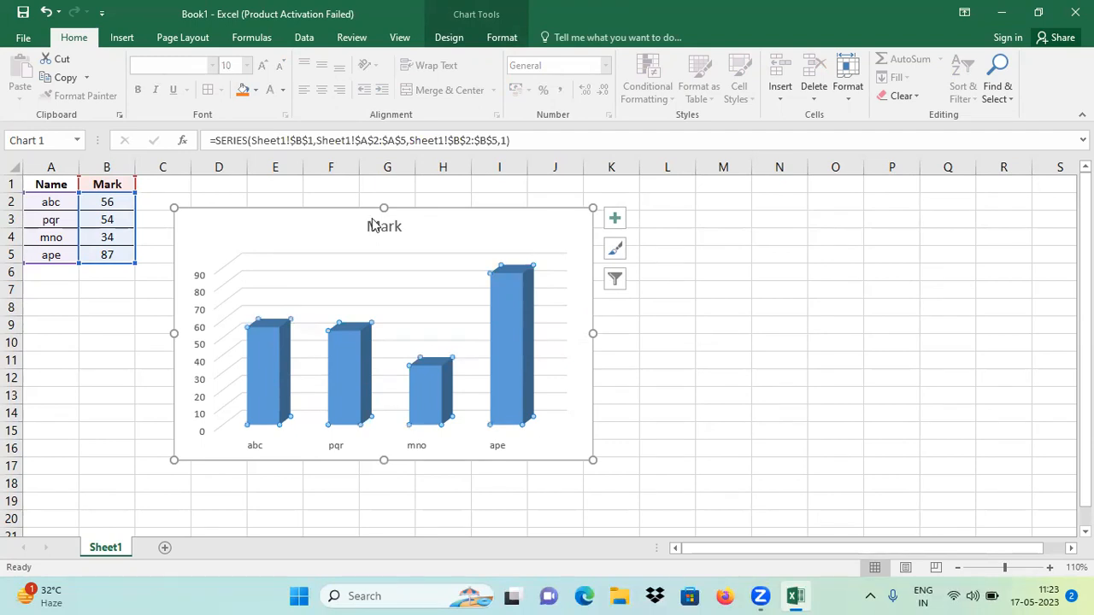
pyautogui.click(500, 39)
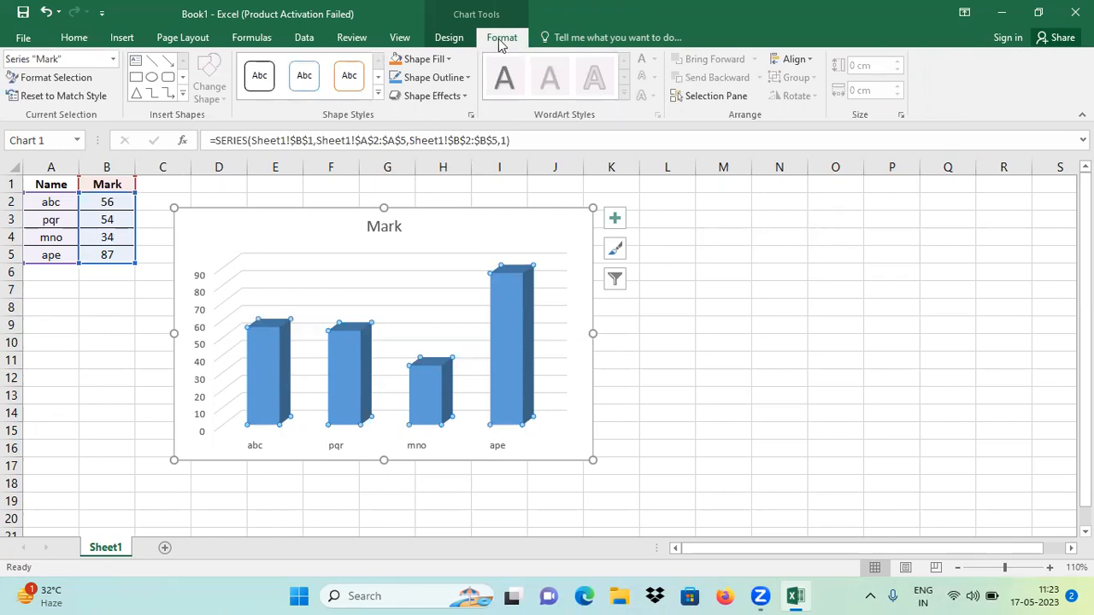
pyautogui.click(446, 59)
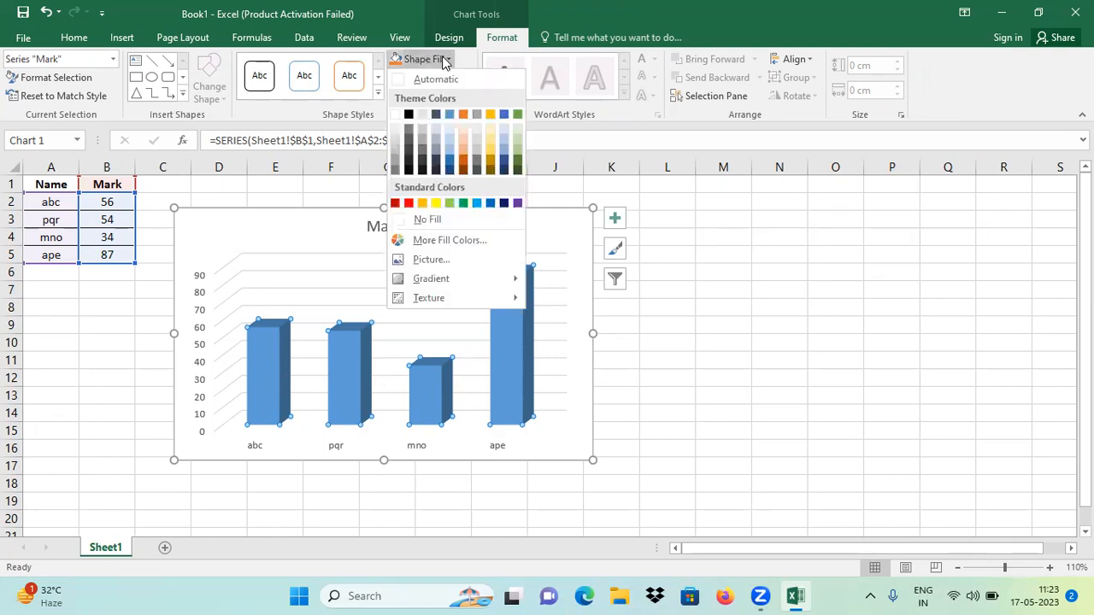
pyautogui.click(408, 203)
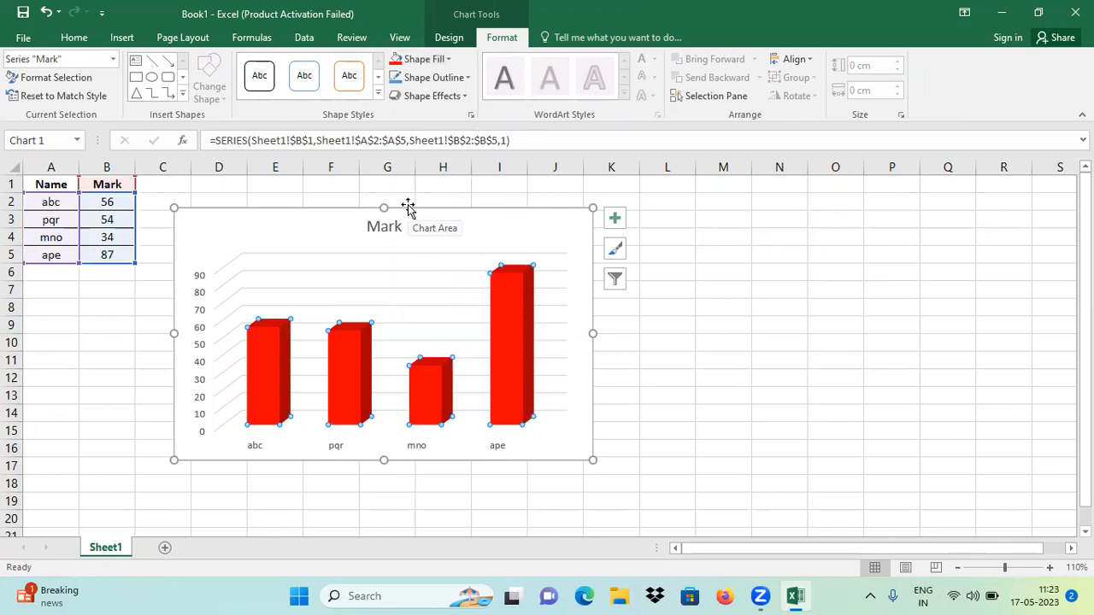
# Fill only the abc column with standard Green and only the pqr column with standard Light Blue
pyautogui.click(266, 367)
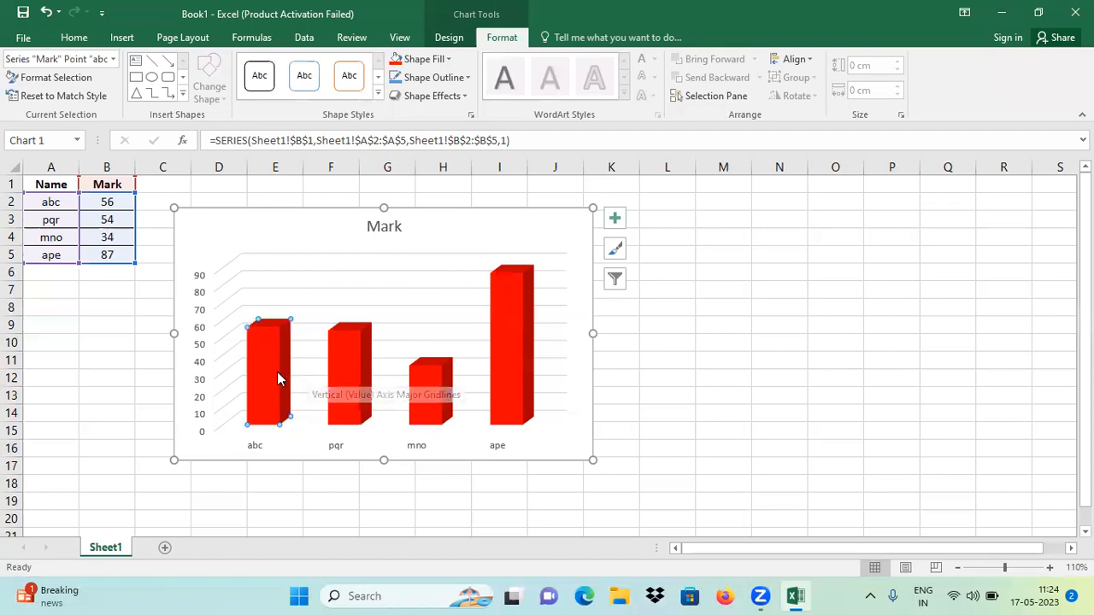
pyautogui.click(424, 60)
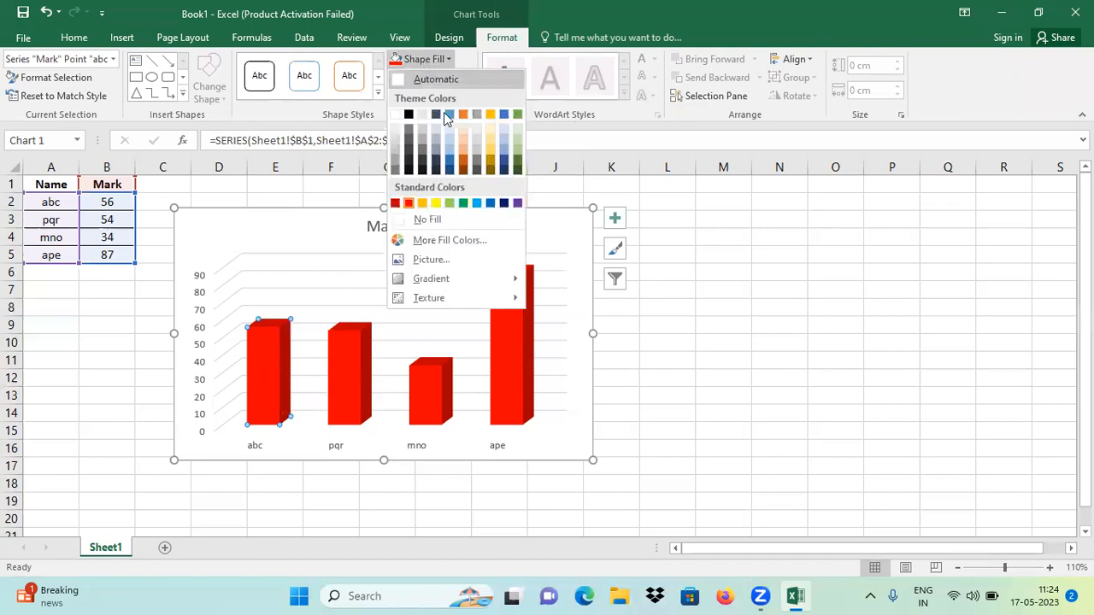
pyautogui.click(462, 204)
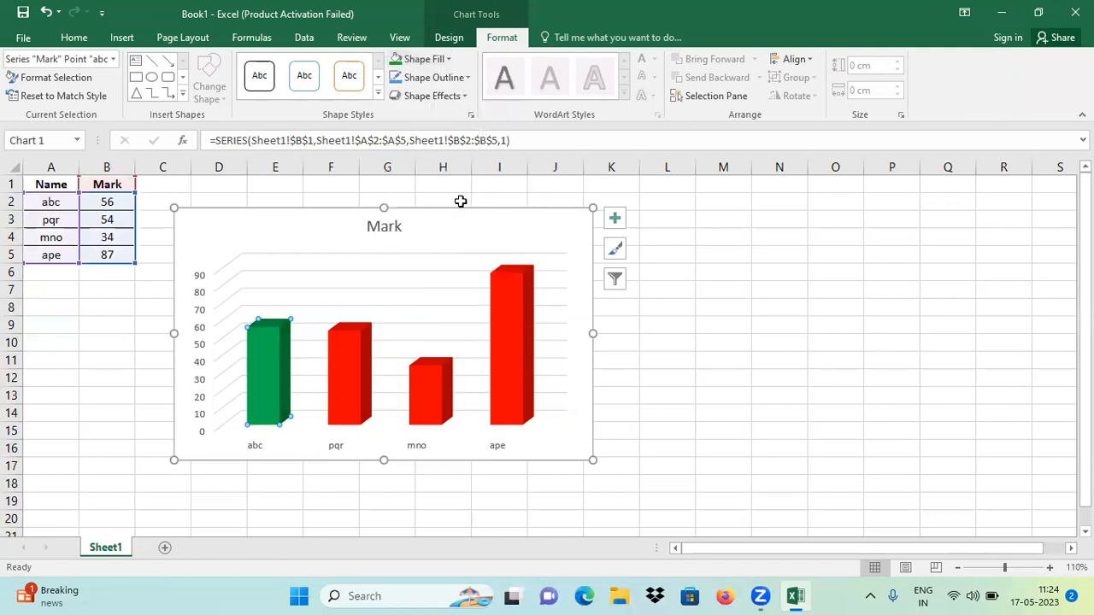
pyautogui.click(344, 369)
pyautogui.click(430, 66)
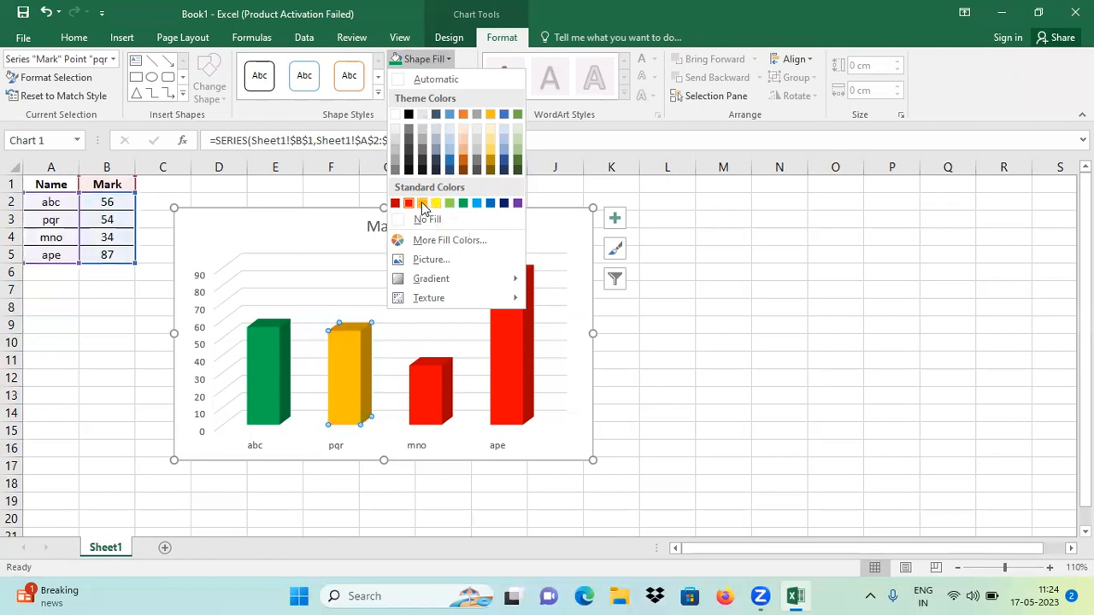
pyautogui.click(478, 204)
# Fill the mno column with standard Purple and the ape column with standard Dark Red
pyautogui.click(425, 378)
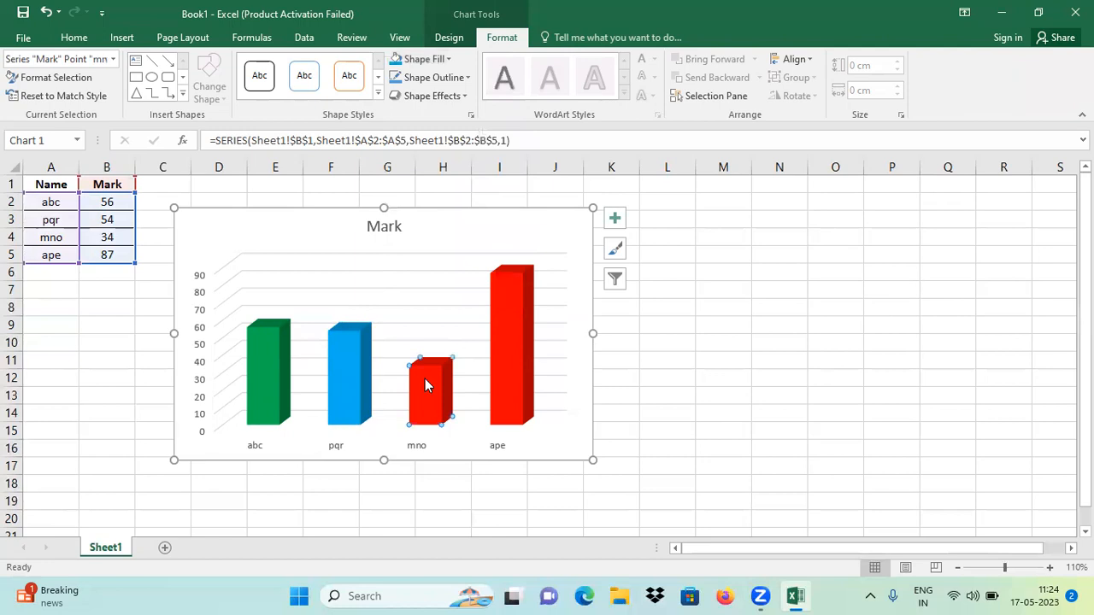
pyautogui.click(433, 59)
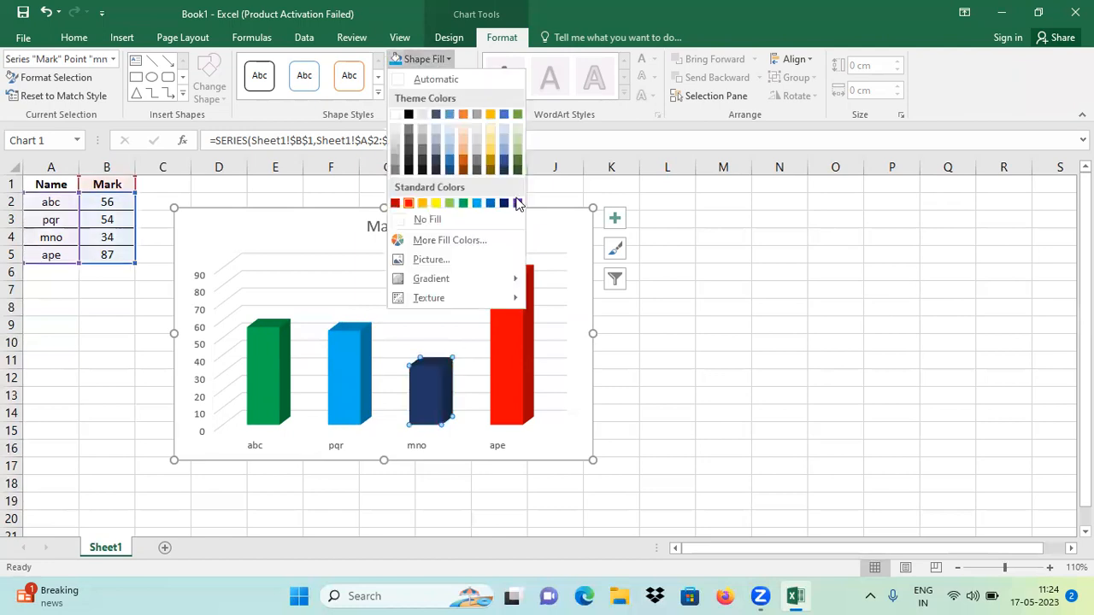
pyautogui.click(518, 204)
pyautogui.click(528, 356)
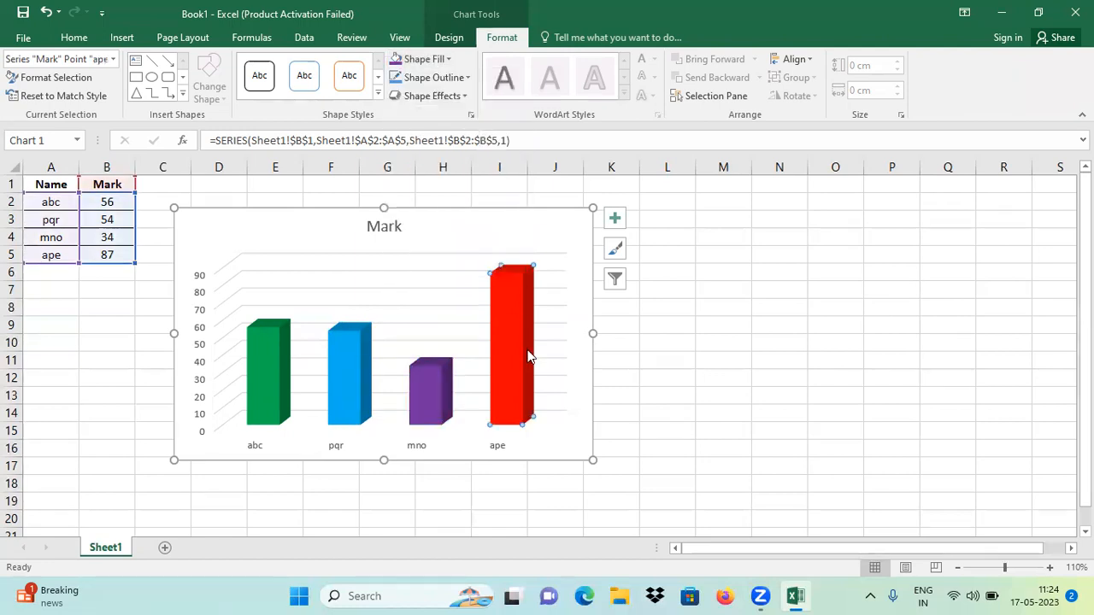
pyautogui.click(425, 59)
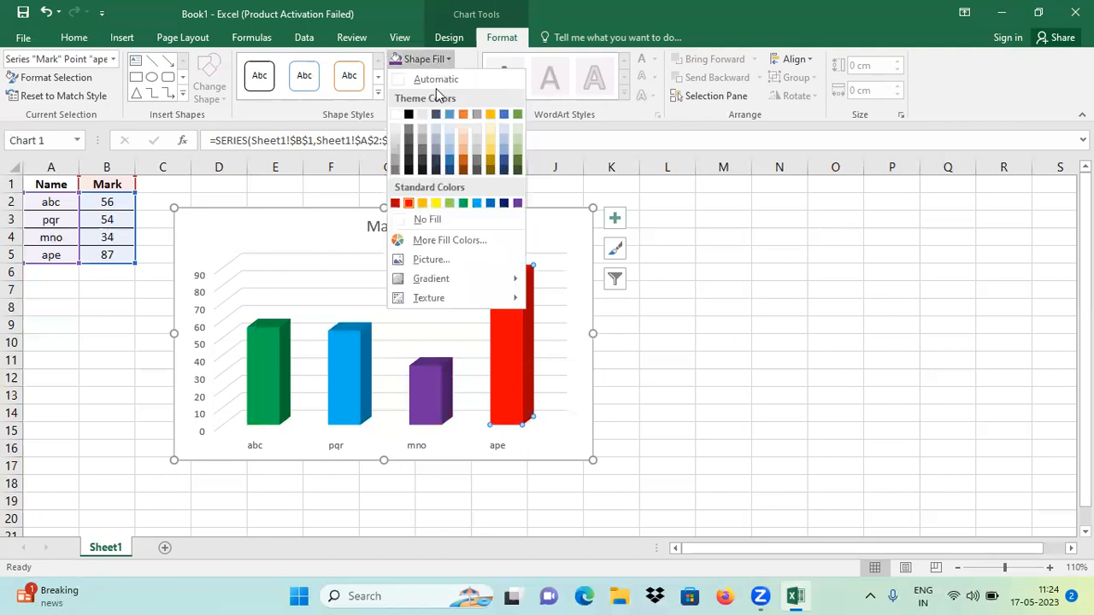
pyautogui.click(396, 203)
pyautogui.click(752, 349)
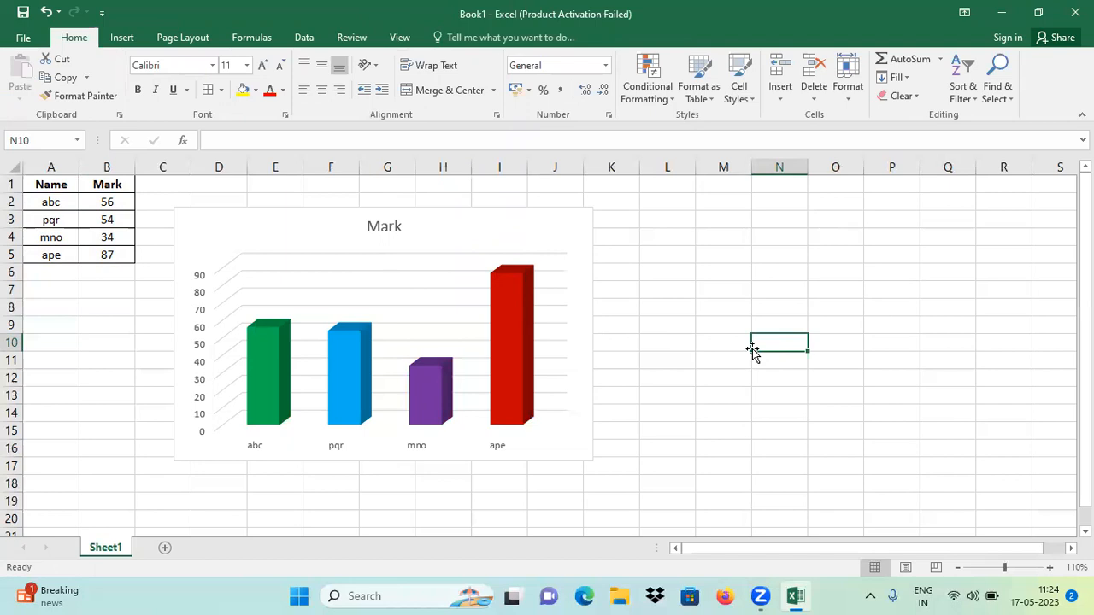
pyautogui.click(273, 360)
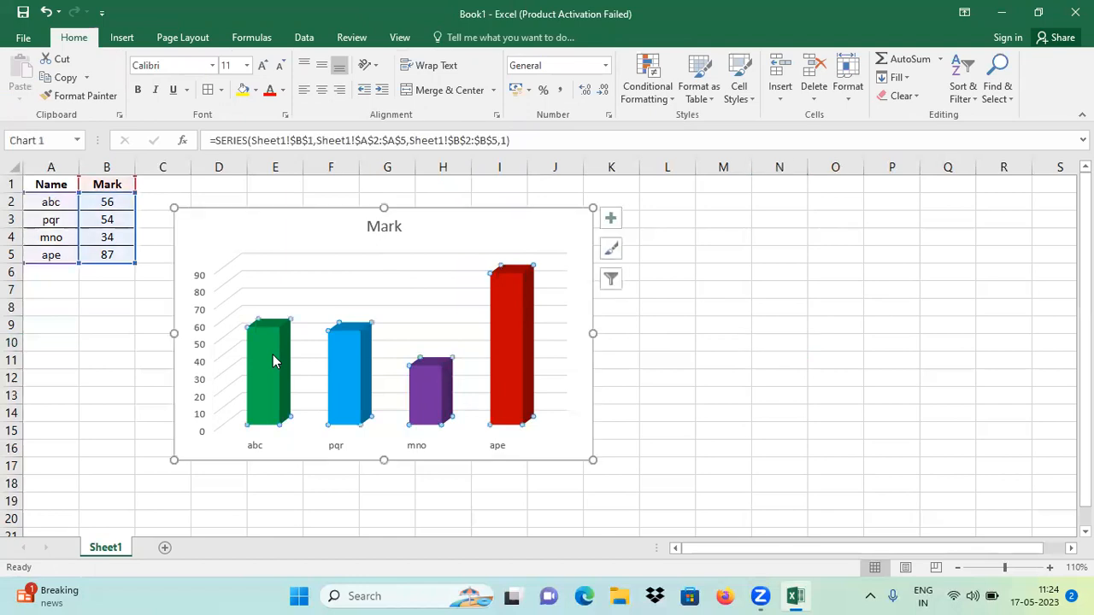
pyautogui.click(272, 355)
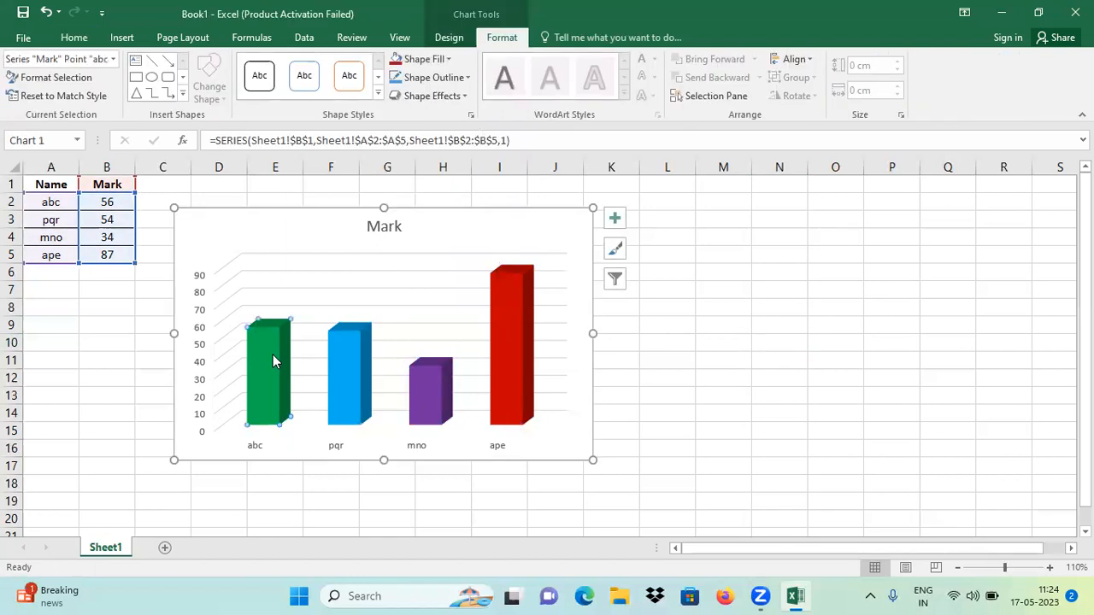
pyautogui.click(775, 346)
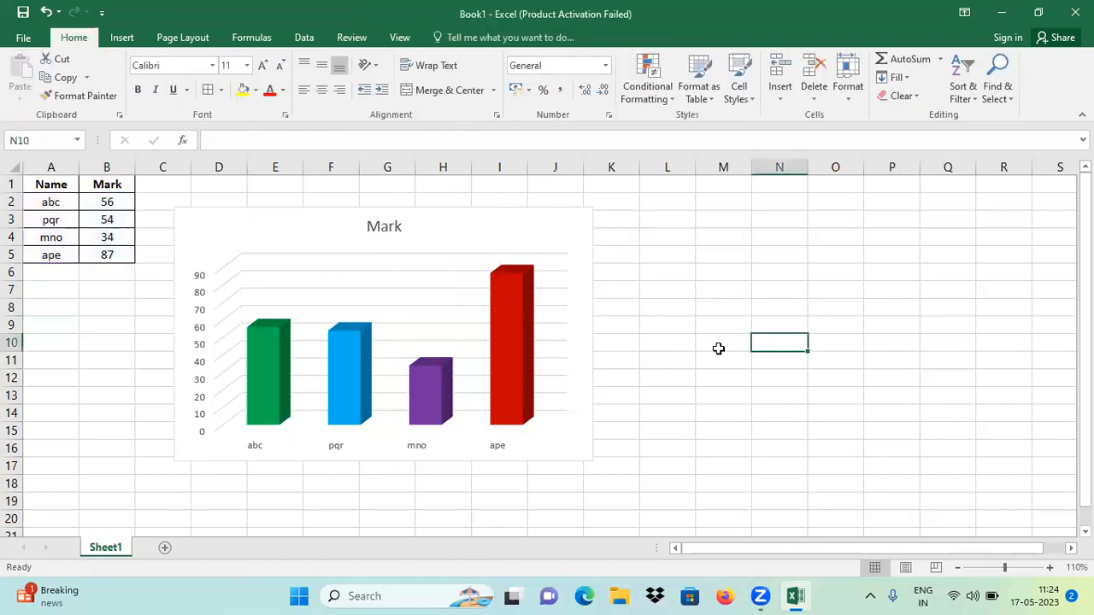
# Add Data Callout labels to all columns of the Mark series
pyautogui.click(270, 368)
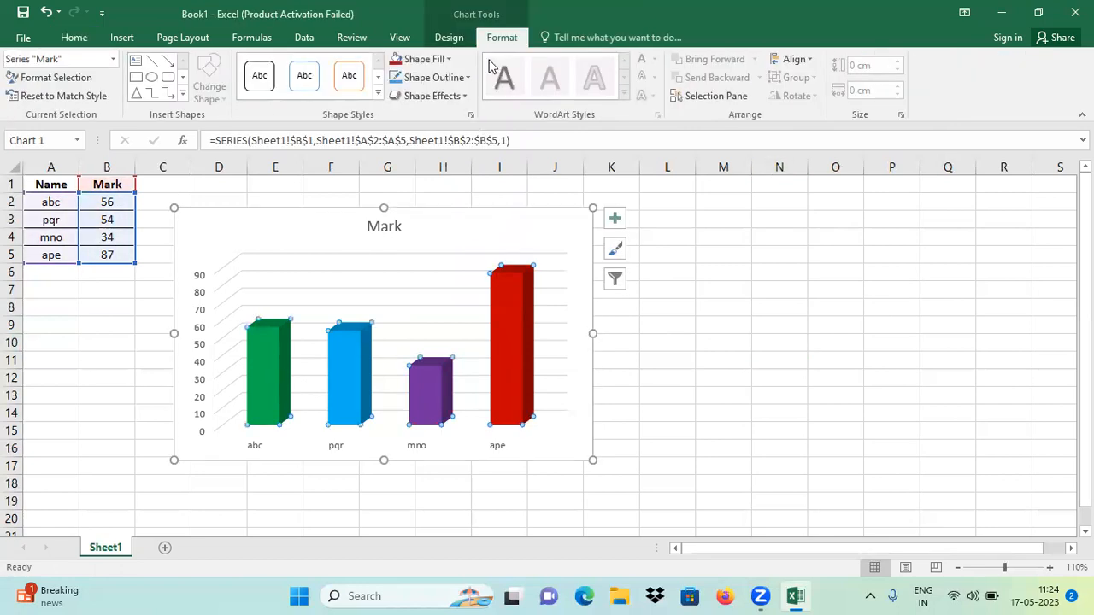
pyautogui.click(448, 38)
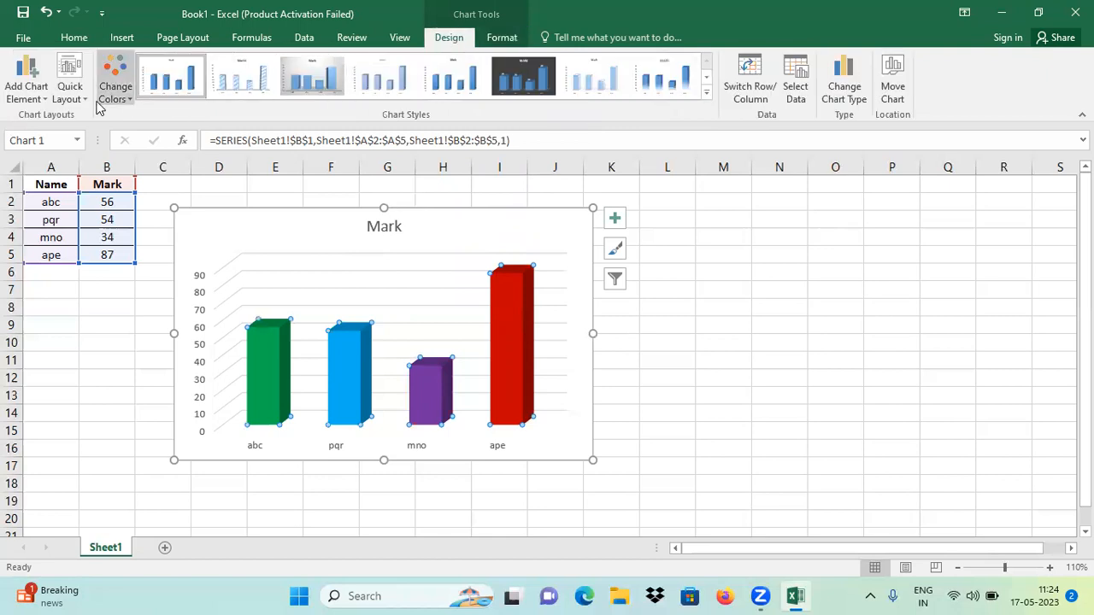
pyautogui.click(46, 103)
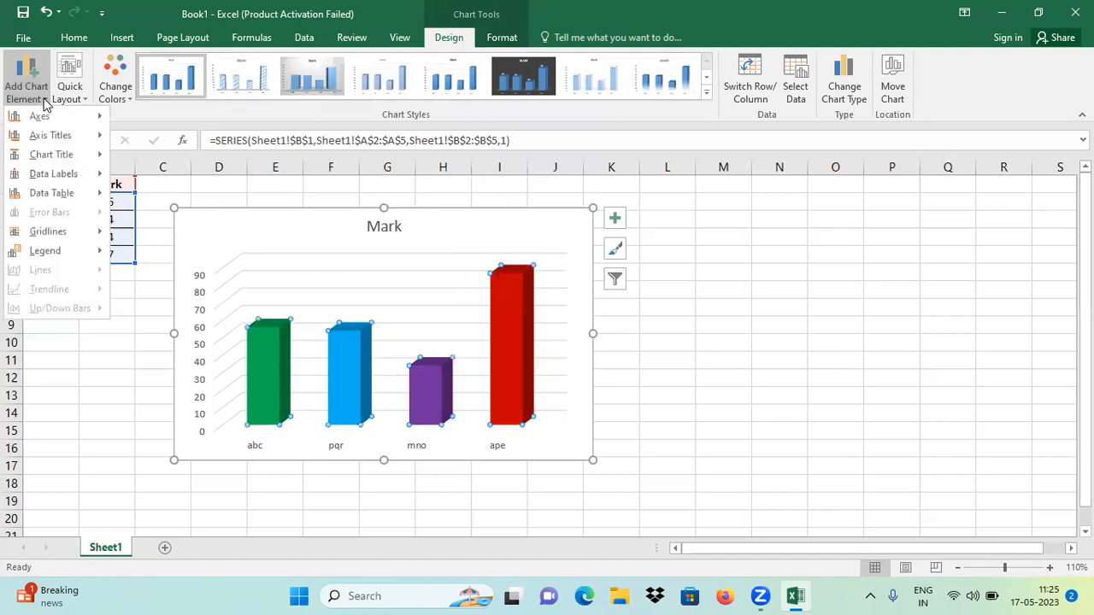
pyautogui.moveTo(70, 175)
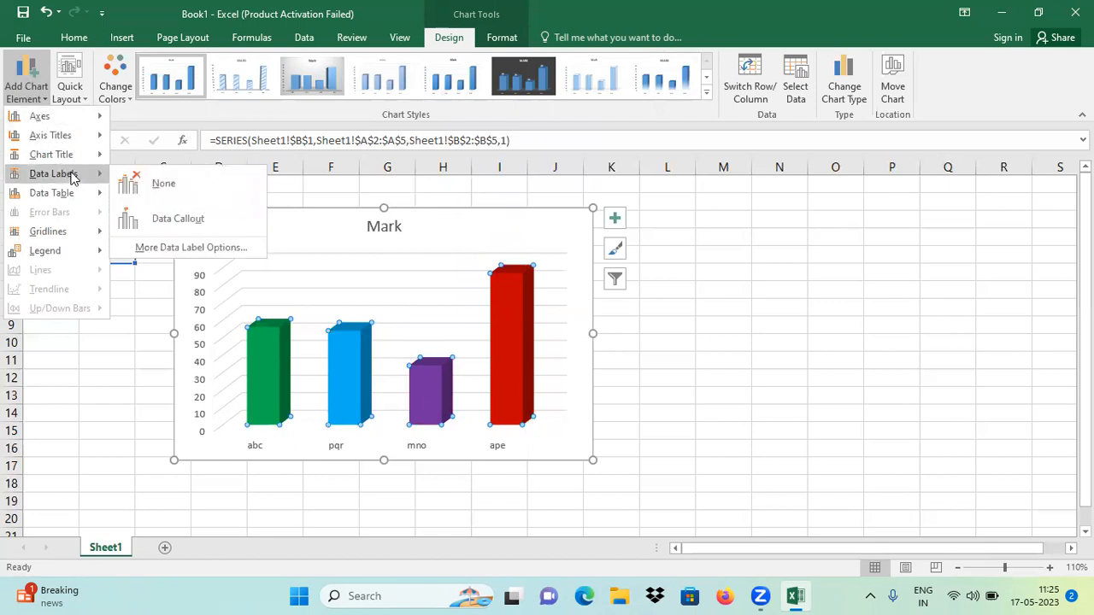
pyautogui.click(181, 223)
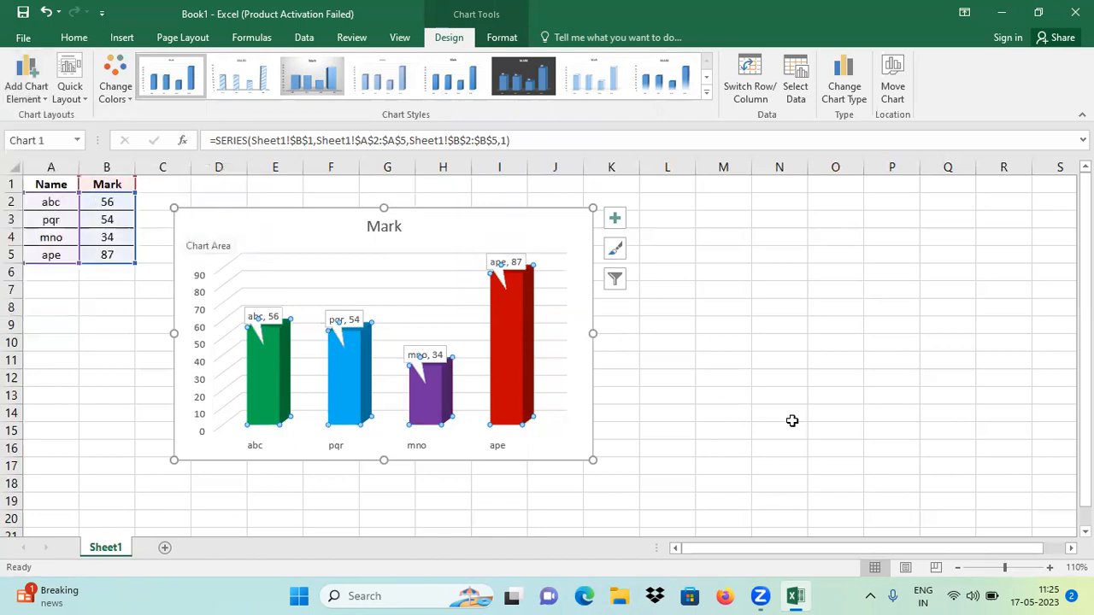
pyautogui.click(794, 420)
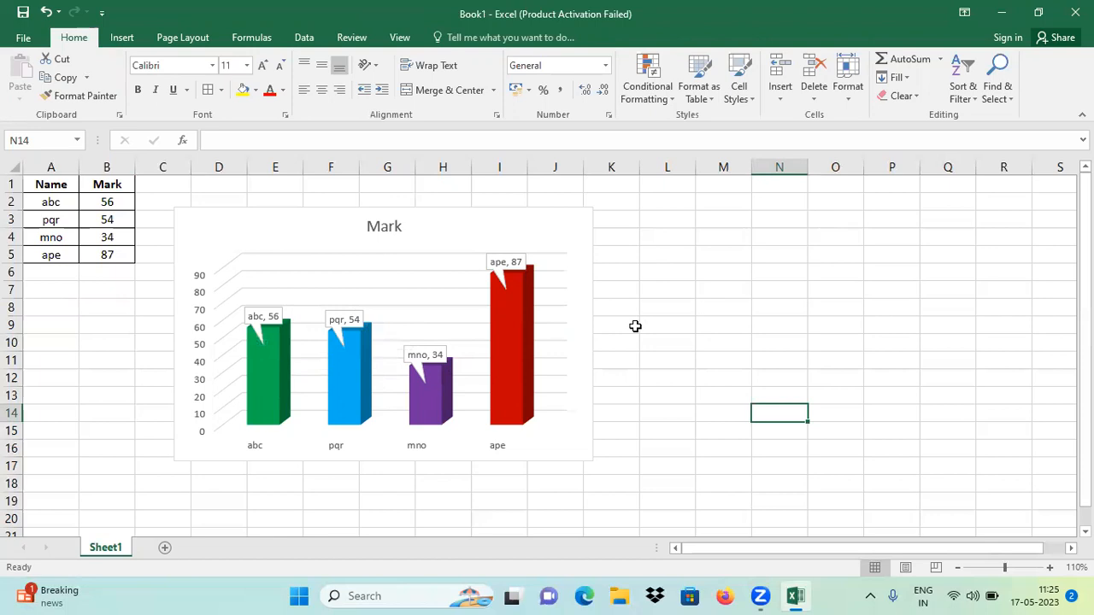
# Change the font of the chart title "Mark" to Algerian
pyautogui.click(382, 229)
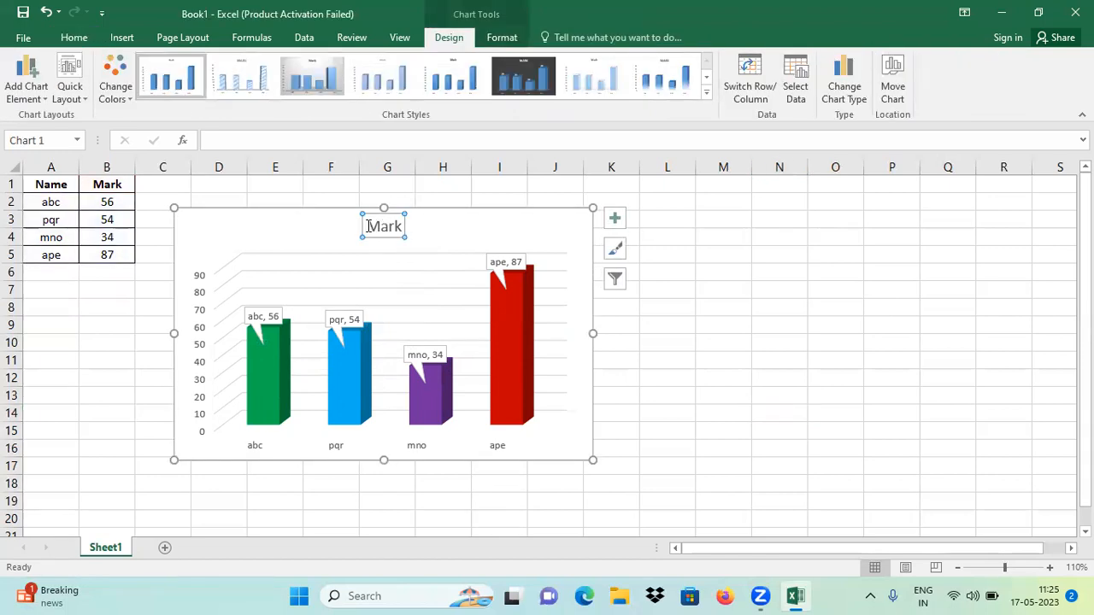
pyautogui.hotkey('shift', 'Right')
pyautogui.hotkey('shift', 'Right')
pyautogui.hotkey('shift', 'Right')
pyautogui.hotkey('shift', 'Right')
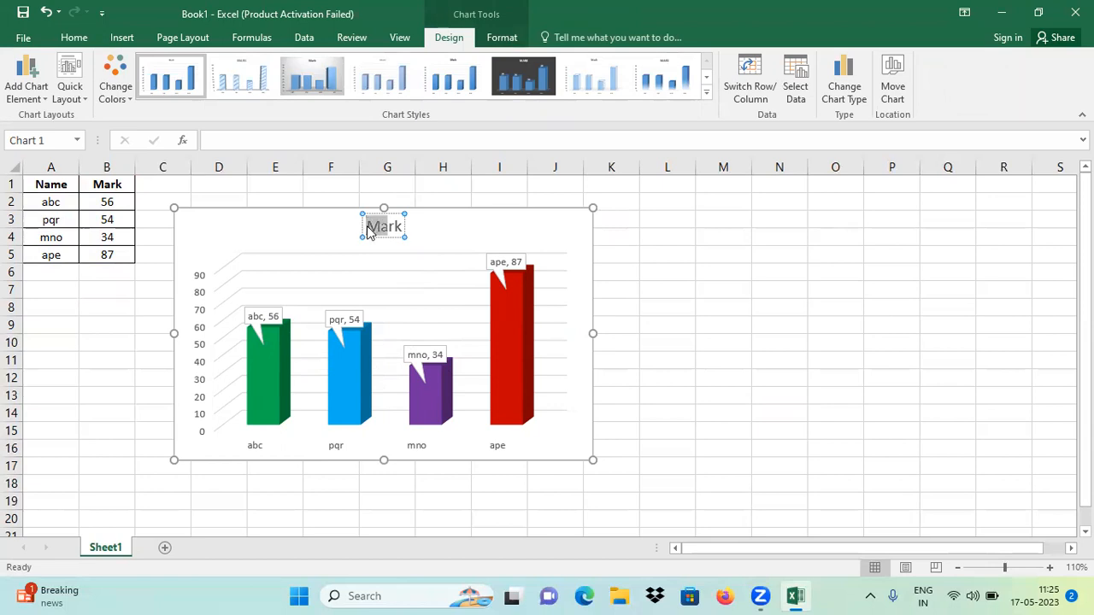
pyautogui.click(81, 38)
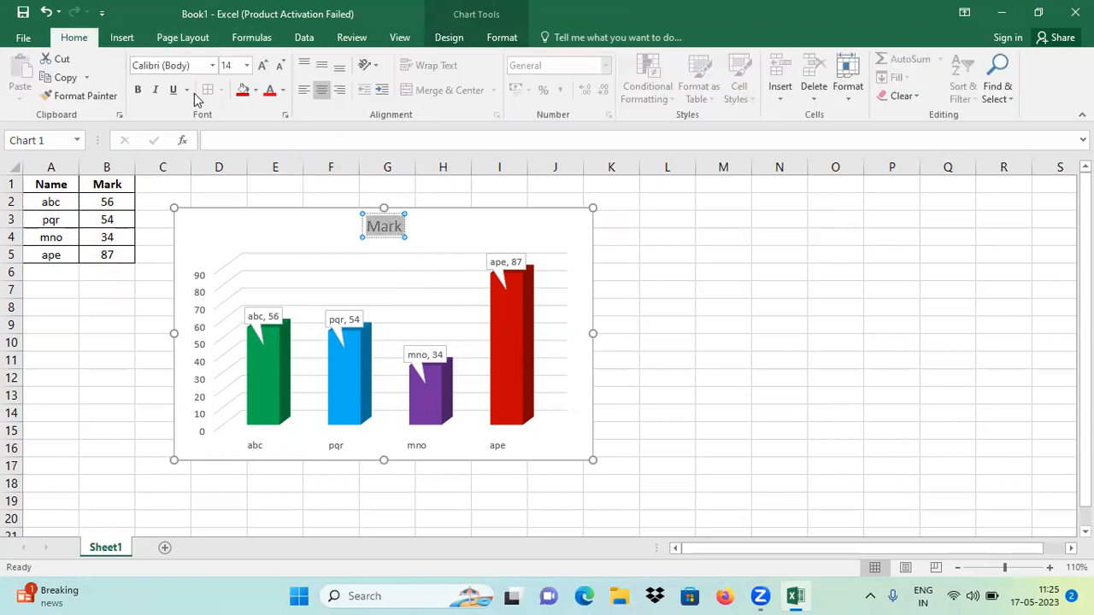
pyautogui.click(212, 66)
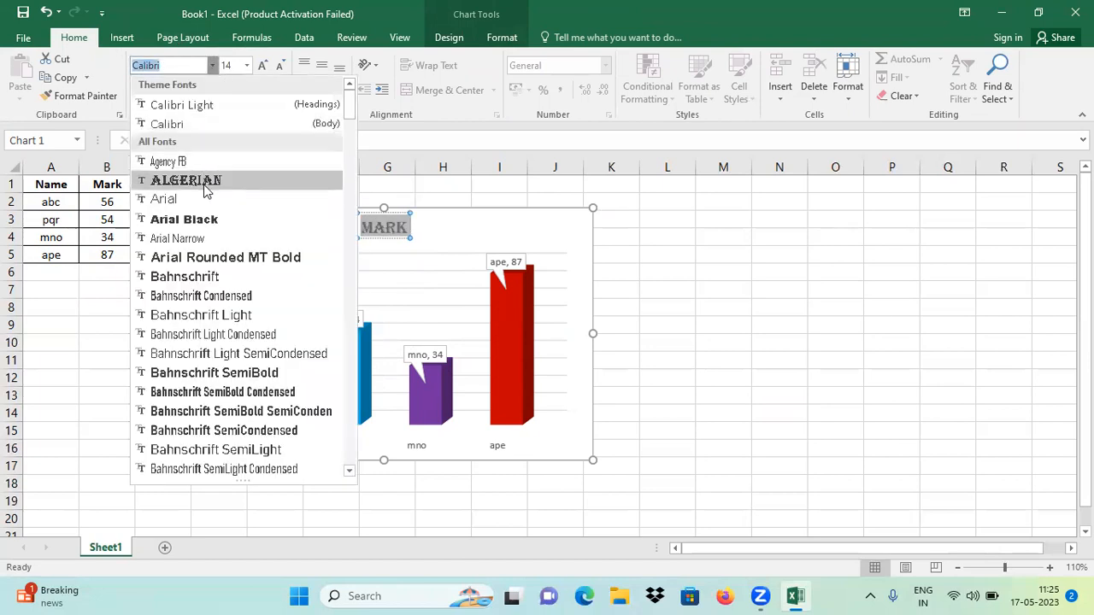
pyautogui.click(204, 185)
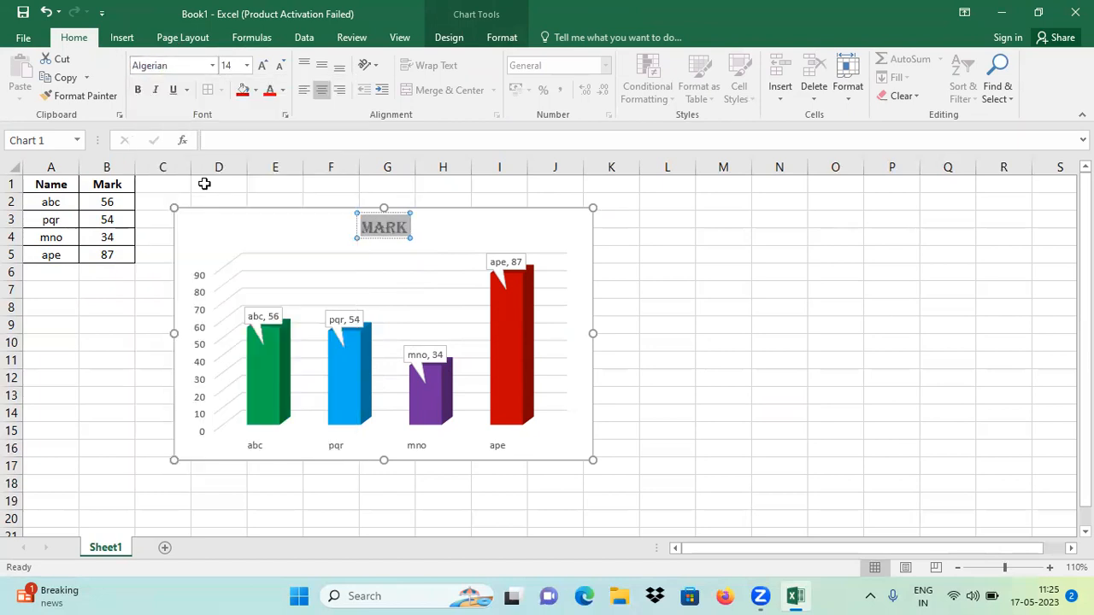
# Color the chart title text red and enlarge it to font size 32
pyautogui.click(268, 91)
pyautogui.click(263, 66)
pyautogui.click(262, 66)
pyautogui.click(262, 66)
pyautogui.click(262, 66)
pyautogui.click(263, 66)
pyautogui.click(261, 67)
pyautogui.click(262, 68)
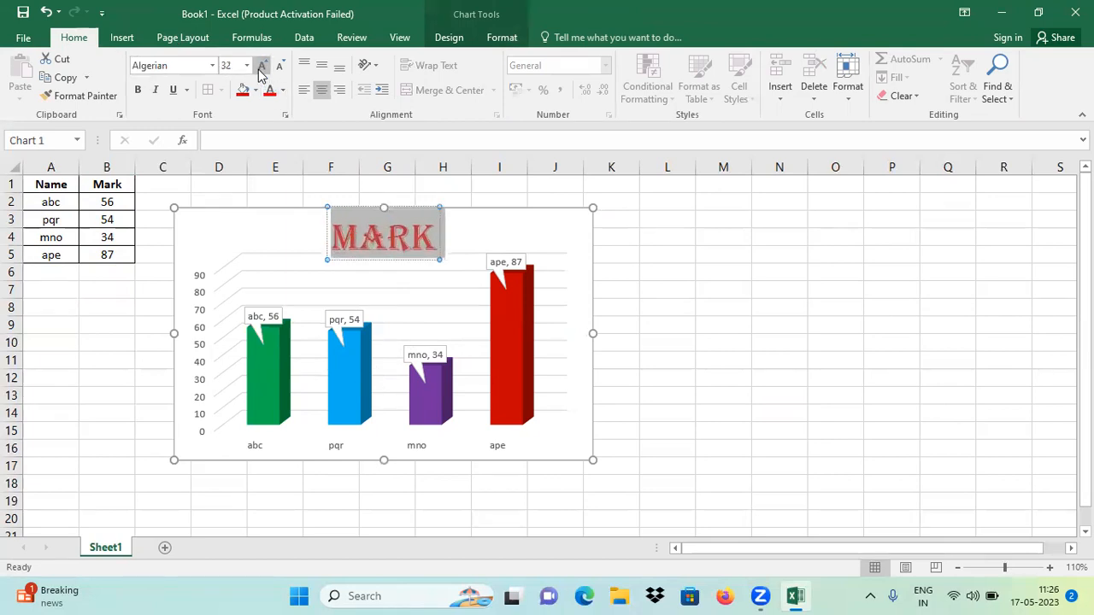
pyautogui.click(861, 409)
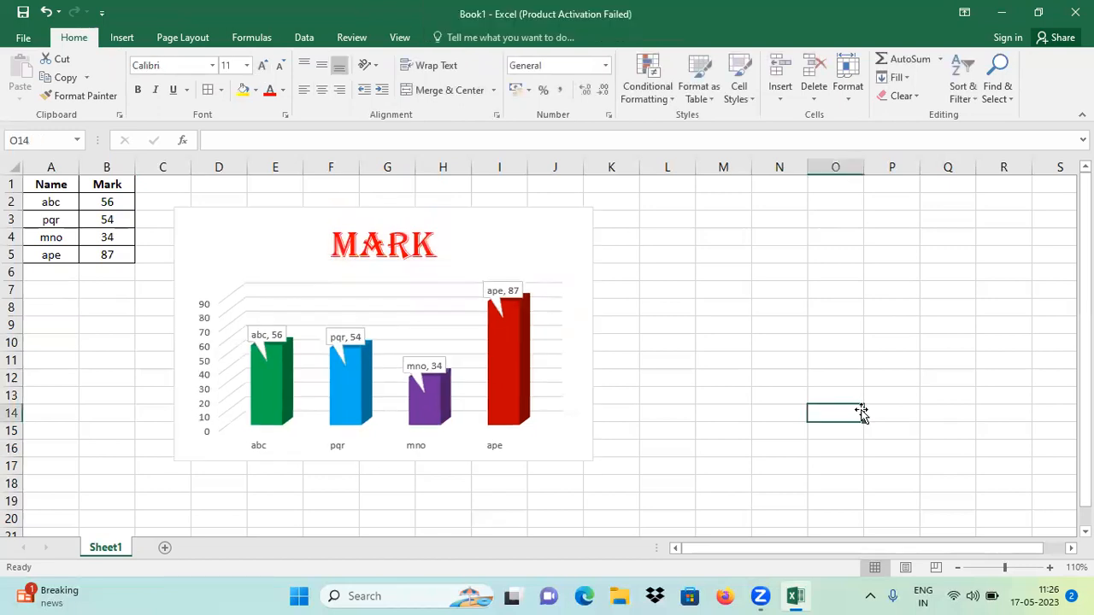